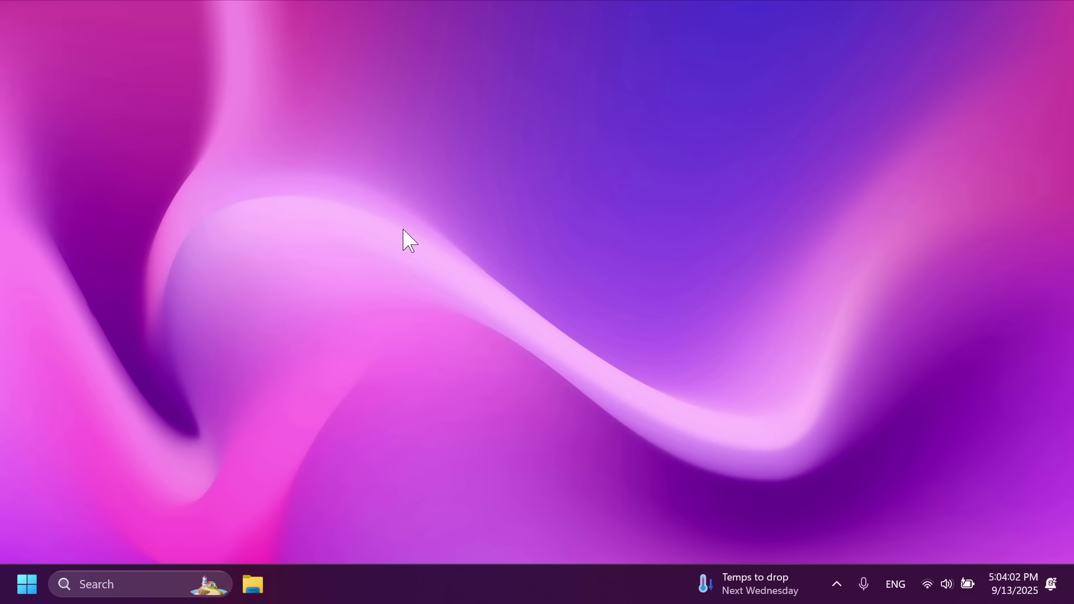
Look up the Windows version (25H2) via Start search 'ver', then close Settings
{"action": "key", "text": "super"}
{"action": "type", "text": "ver"}
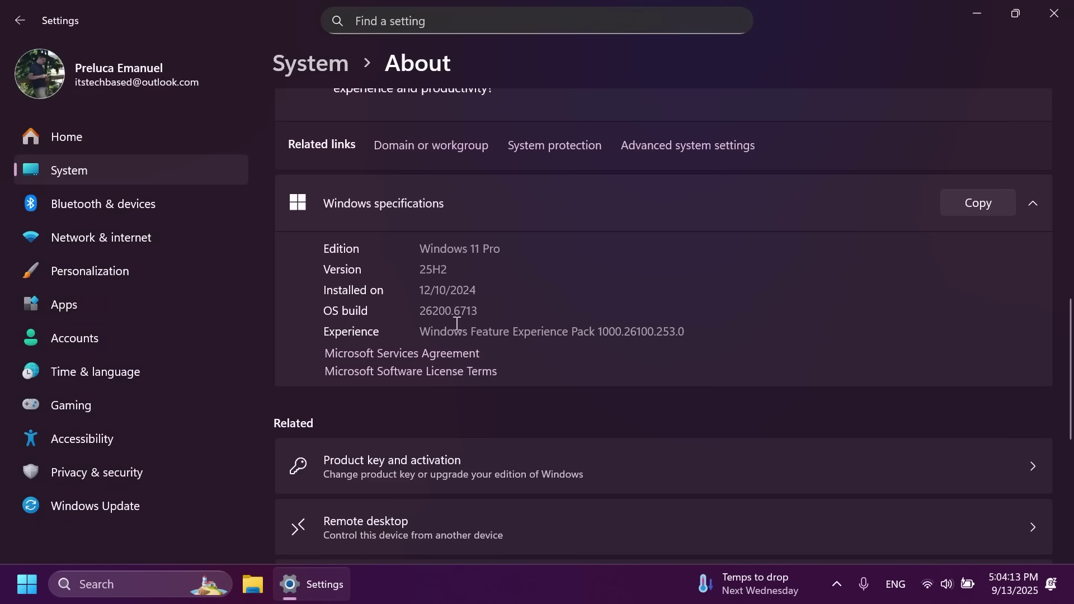
{"action": "left_click_drag", "start_coordinate": [456, 272], "coordinate": [410, 270]}
{"action": "left_click", "coordinate": [507, 271]}
{"action": "left_click", "coordinate": [1053, 13]}
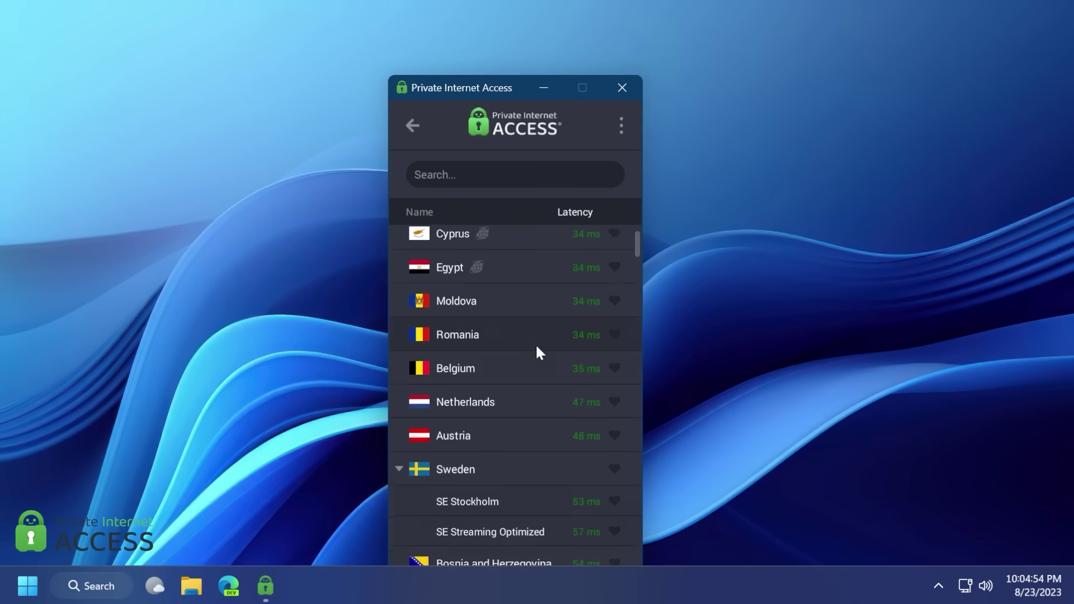
Connect the VPN to US Ohio and search Netflix for 'star trek'
{"action": "scroll", "coordinate": [536, 343], "scroll_direction": "down", "scroll_amount": 6}
{"action": "scroll", "coordinate": [536, 350], "scroll_direction": "down", "scroll_amount": 3}
{"action": "scroll", "coordinate": [536, 353], "scroll_direction": "up", "scroll_amount": 2}
{"action": "left_click", "coordinate": [505, 474]}
{"action": "left_click", "coordinate": [529, 238]}
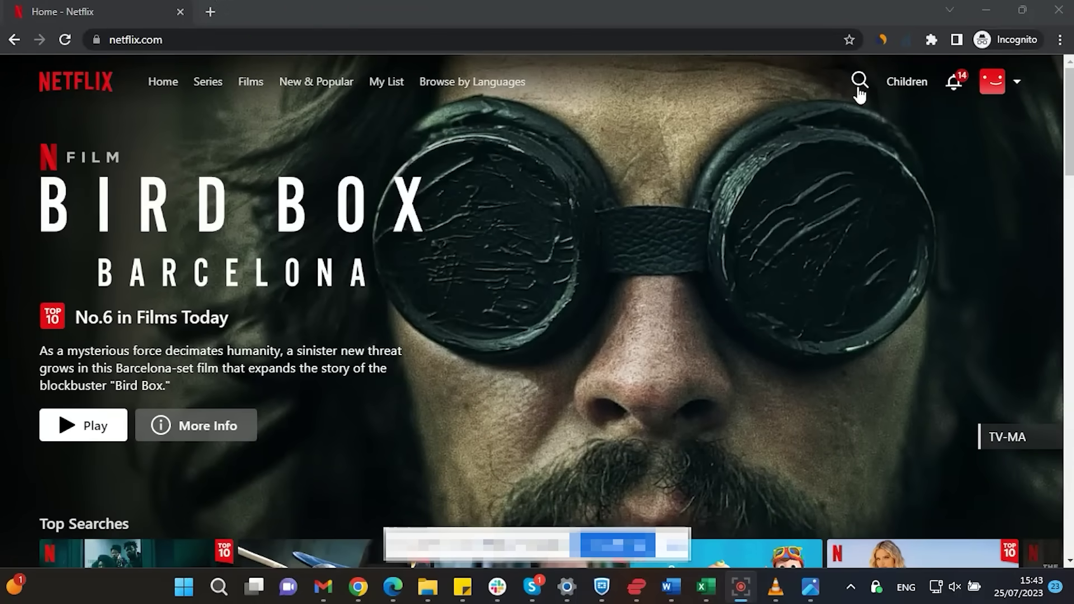
{"action": "left_click", "coordinate": [858, 84]}
{"action": "type", "text": "star trek"}
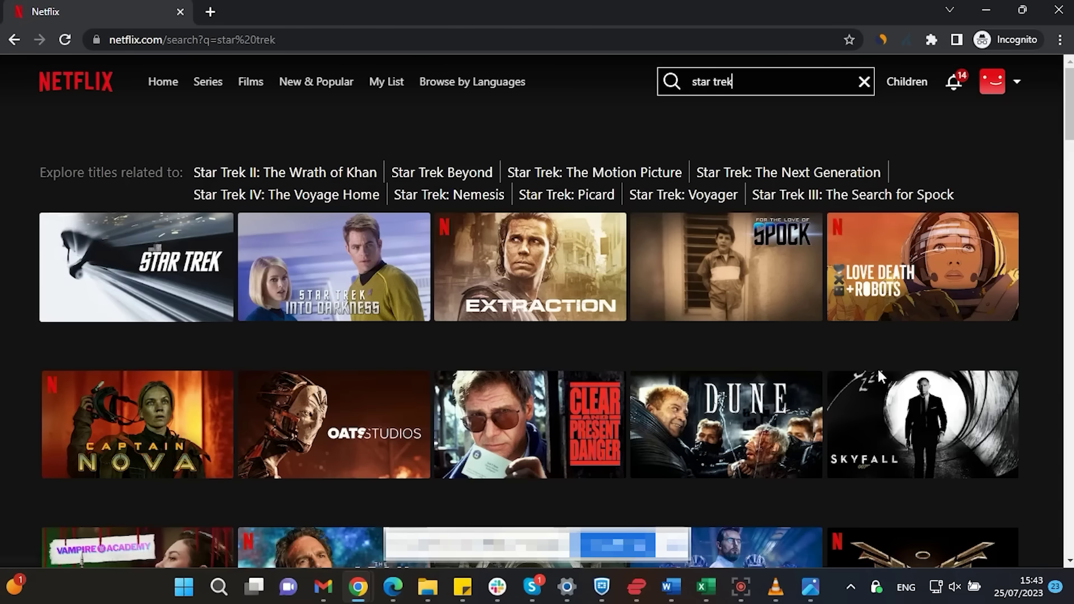
Switch the VPN to the UK London-Streaming server found by searching 'strea'
{"action": "left_click", "coordinate": [876, 587]}
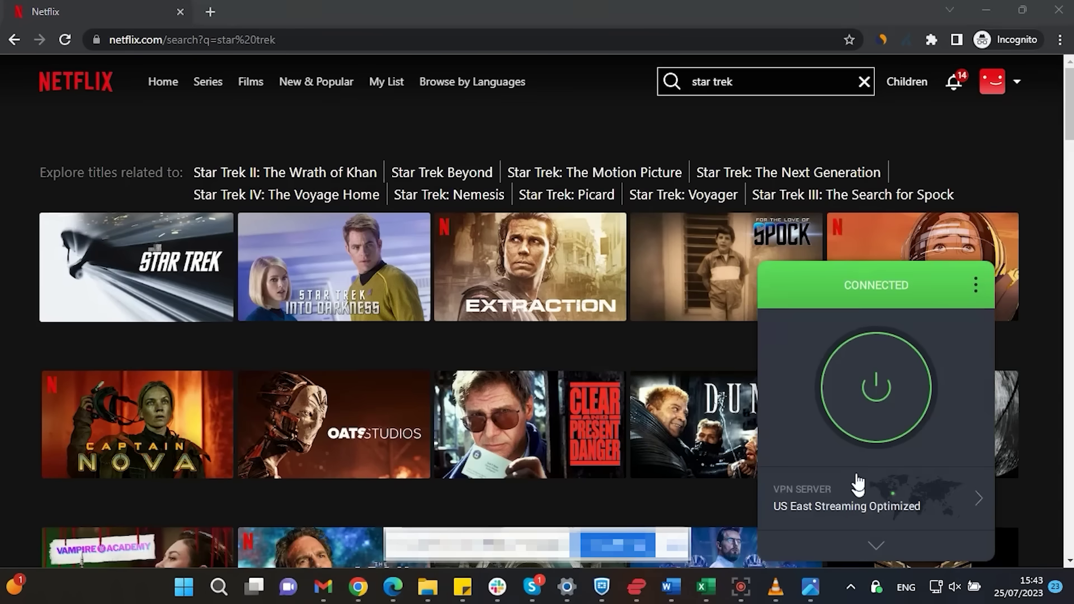
{"action": "left_click", "coordinate": [858, 489]}
{"action": "left_click", "coordinate": [863, 70]}
{"action": "type", "text": "strea"}
{"action": "left_click", "coordinate": [851, 132]}
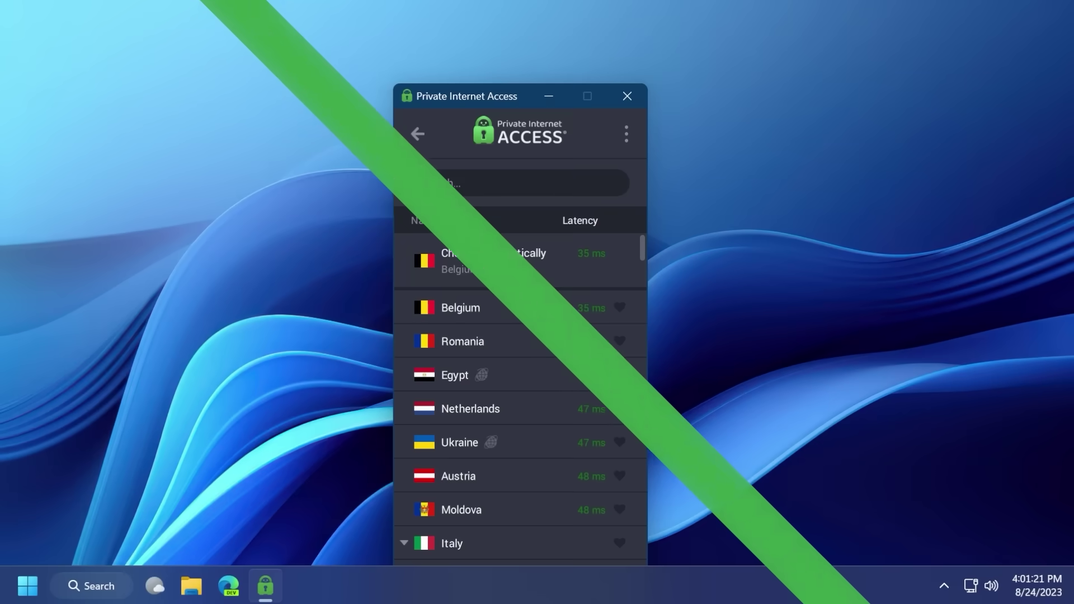
Search the region list for 'canada' and connect through CA Ontario
{"action": "left_click", "coordinate": [465, 187]}
{"action": "type", "text": "canada"}
{"action": "left_click", "coordinate": [472, 343]}
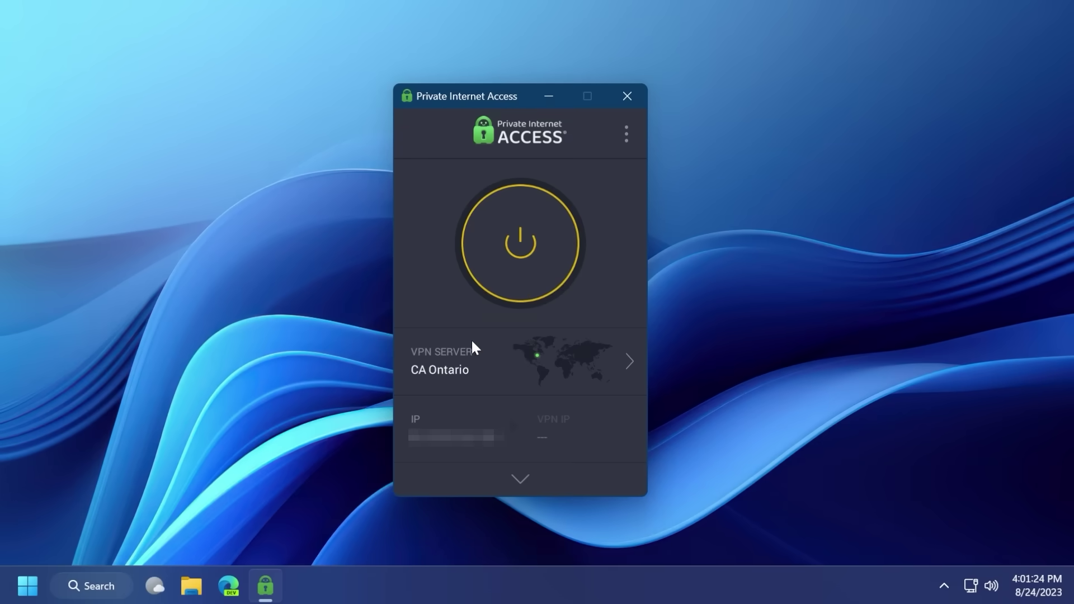
{"action": "left_click", "coordinate": [496, 289]}
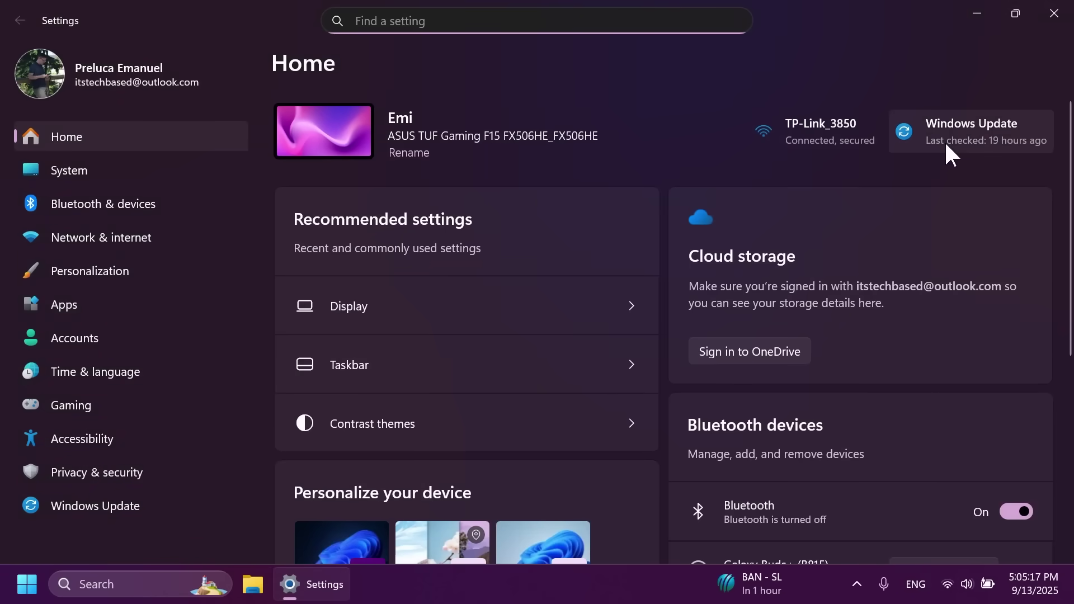
Open Windows Update from Settings Home and check for updates
{"action": "left_click", "coordinate": [944, 140]}
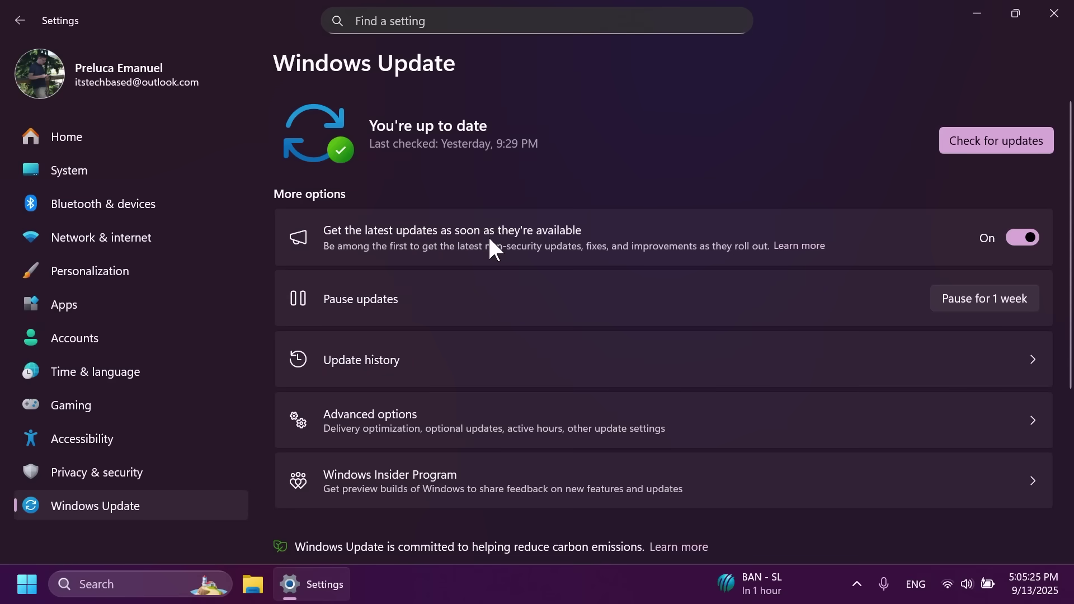
{"action": "left_click", "coordinate": [979, 140]}
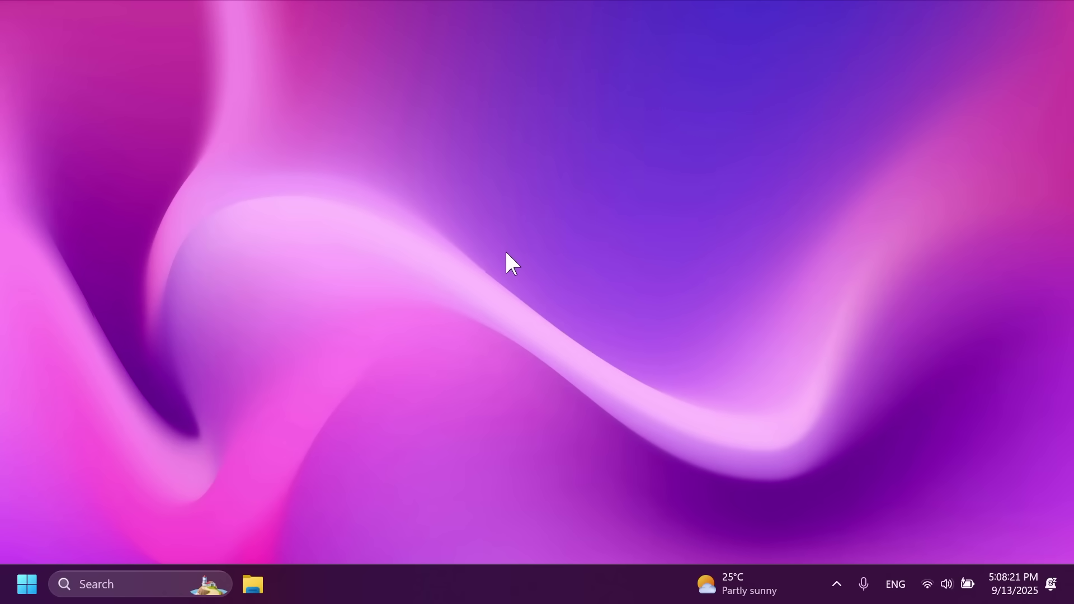
Open Start and expand the pinned apps to show a third row
{"action": "left_click", "coordinate": [23, 581]}
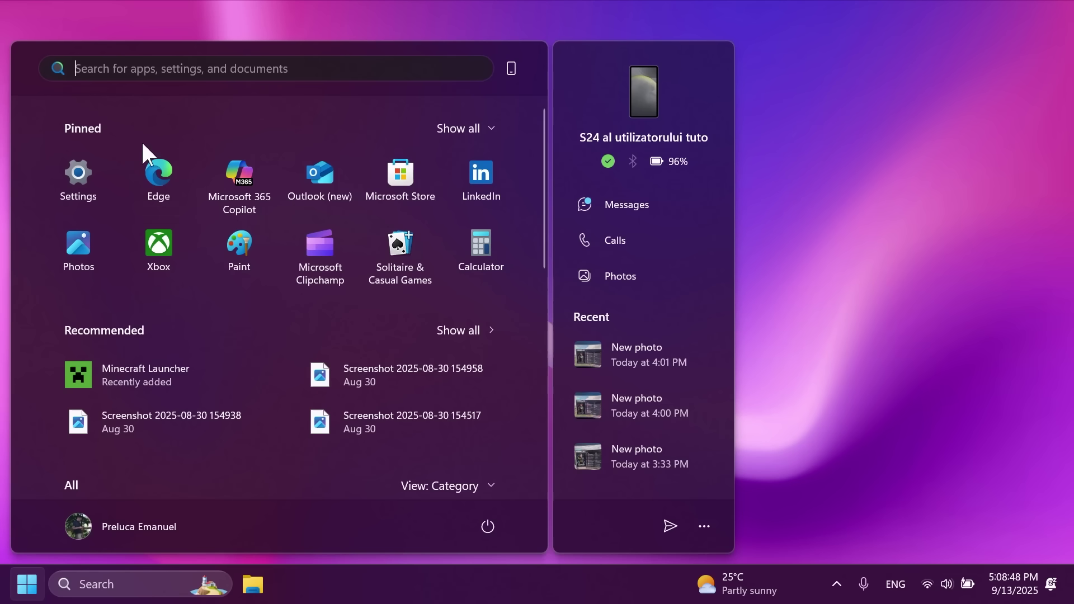
{"action": "scroll", "coordinate": [142, 224], "scroll_direction": "down", "scroll_amount": 3}
{"action": "scroll", "coordinate": [196, 303], "scroll_direction": "down", "scroll_amount": 2}
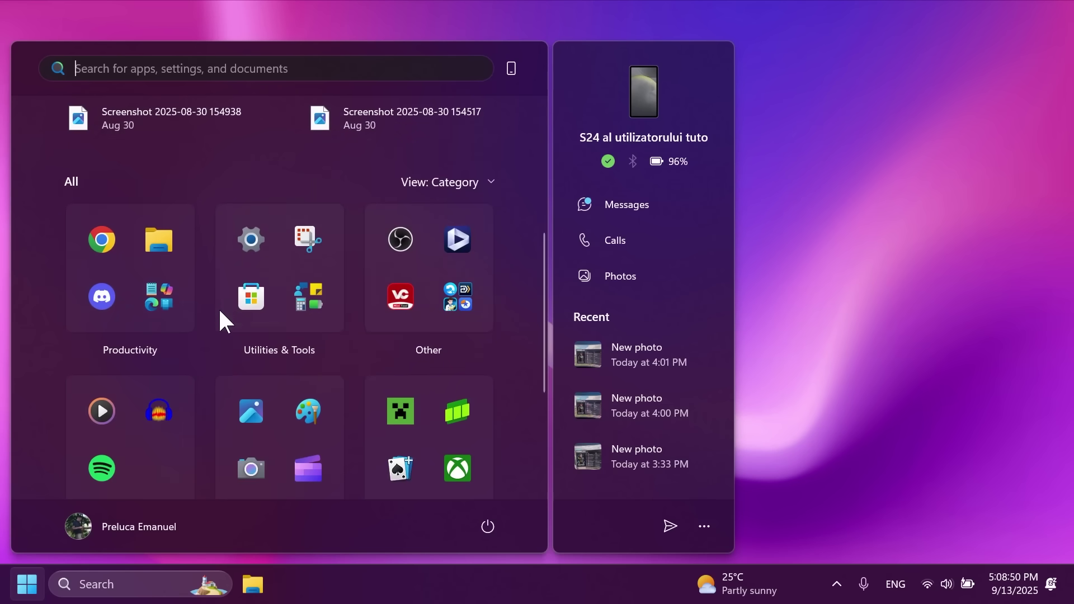
{"action": "scroll", "coordinate": [224, 280], "scroll_direction": "up", "scroll_amount": 5}
{"action": "scroll", "coordinate": [271, 289], "scroll_direction": "down", "scroll_amount": 2}
{"action": "scroll", "coordinate": [270, 288], "scroll_direction": "up", "scroll_amount": 1}
{"action": "left_click", "coordinate": [458, 129]}
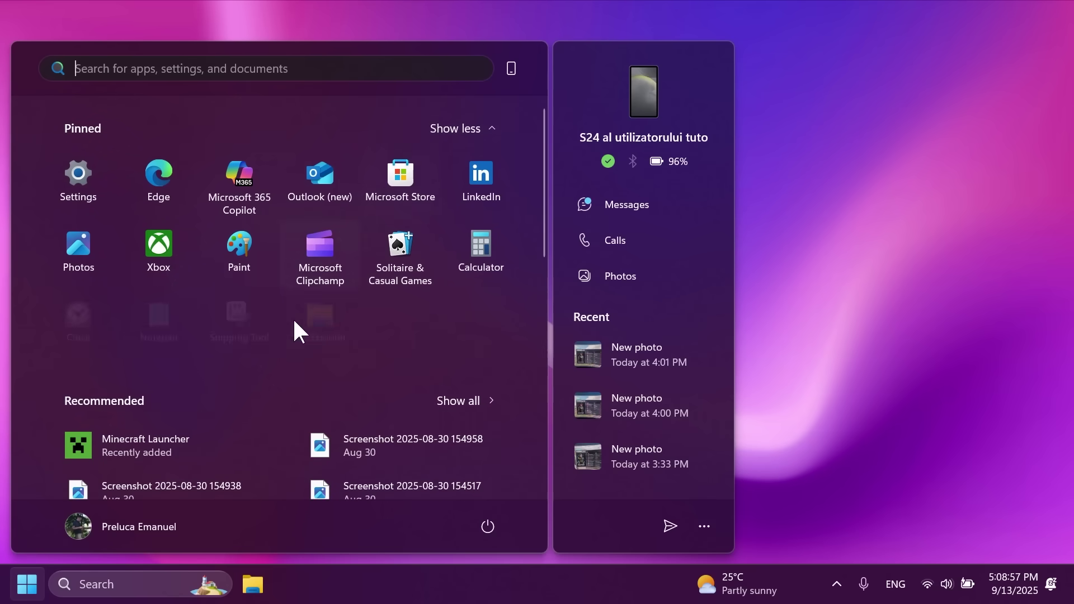
{"action": "left_click", "coordinate": [458, 123]}
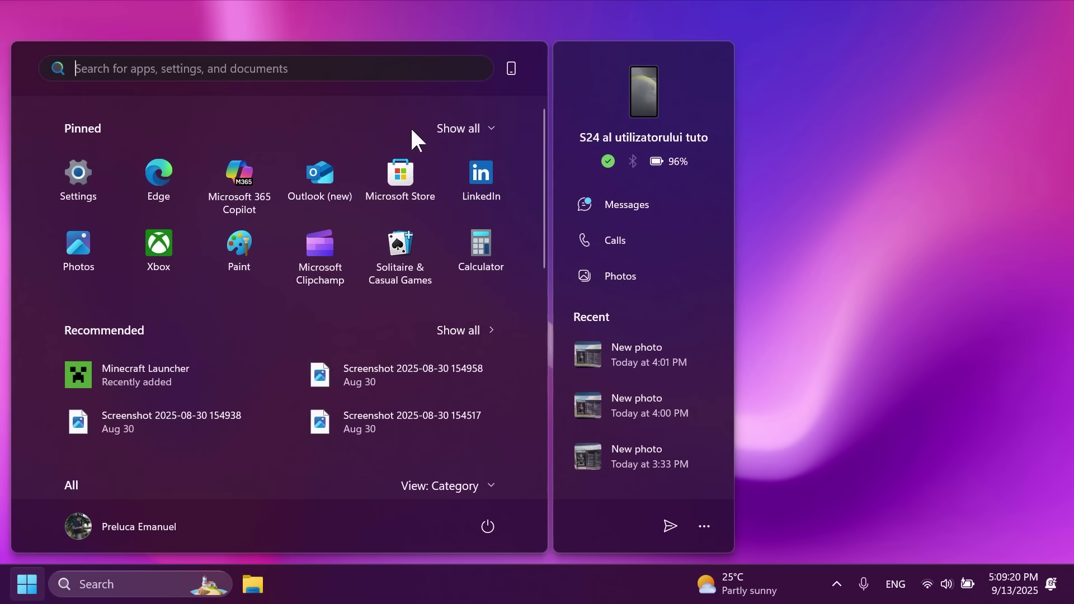
{"action": "left_click", "coordinate": [464, 127]}
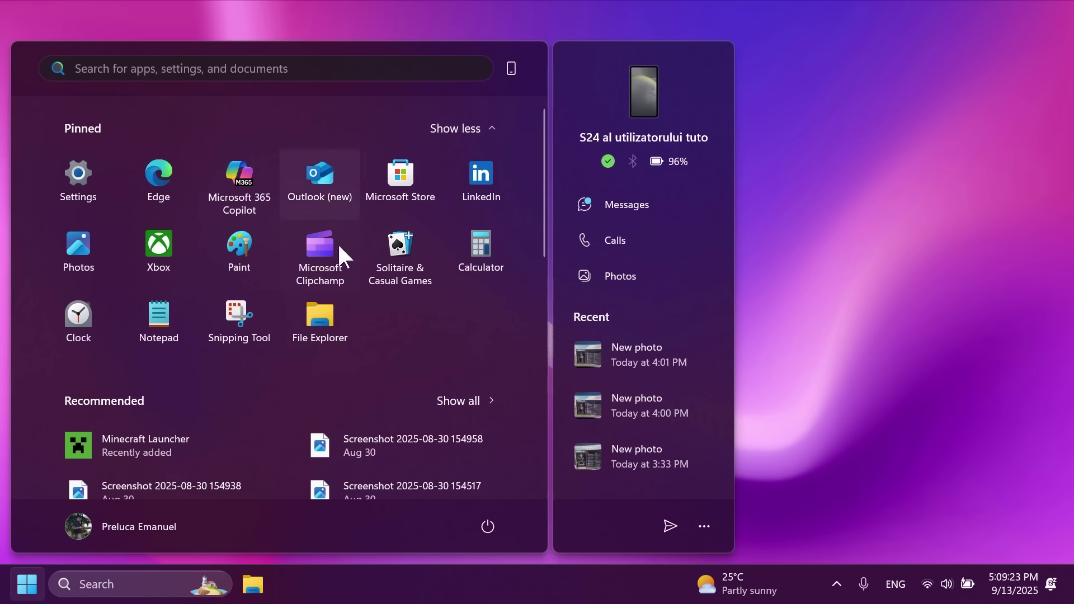
Scroll the expanded Start list and bring up Start settings from the pinned area
{"action": "scroll", "coordinate": [163, 274], "scroll_direction": "down", "scroll_amount": 3}
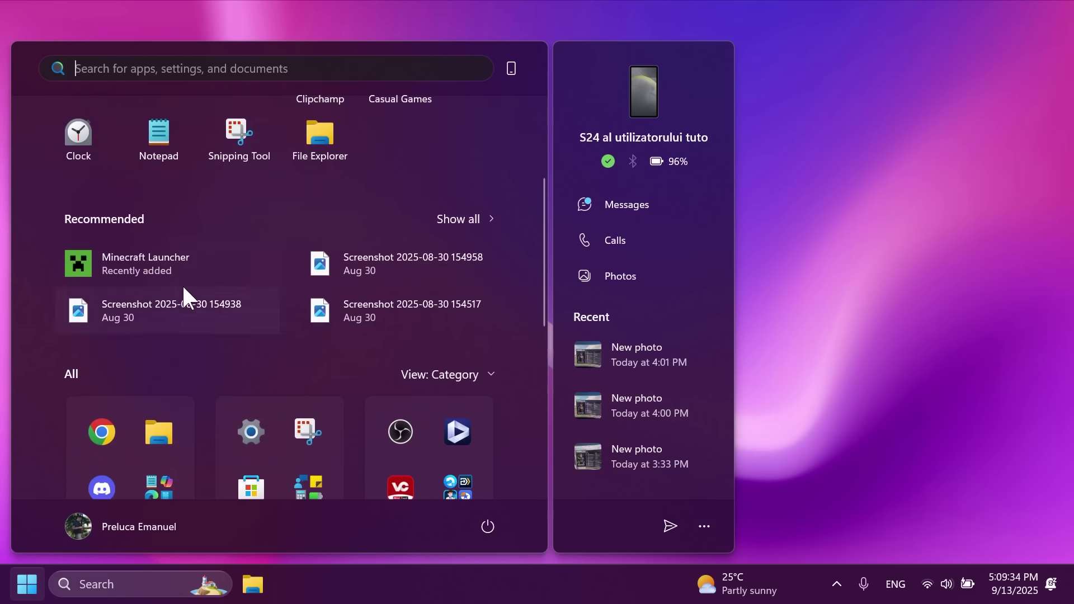
{"action": "scroll", "coordinate": [307, 256], "scroll_direction": "down", "scroll_amount": 1}
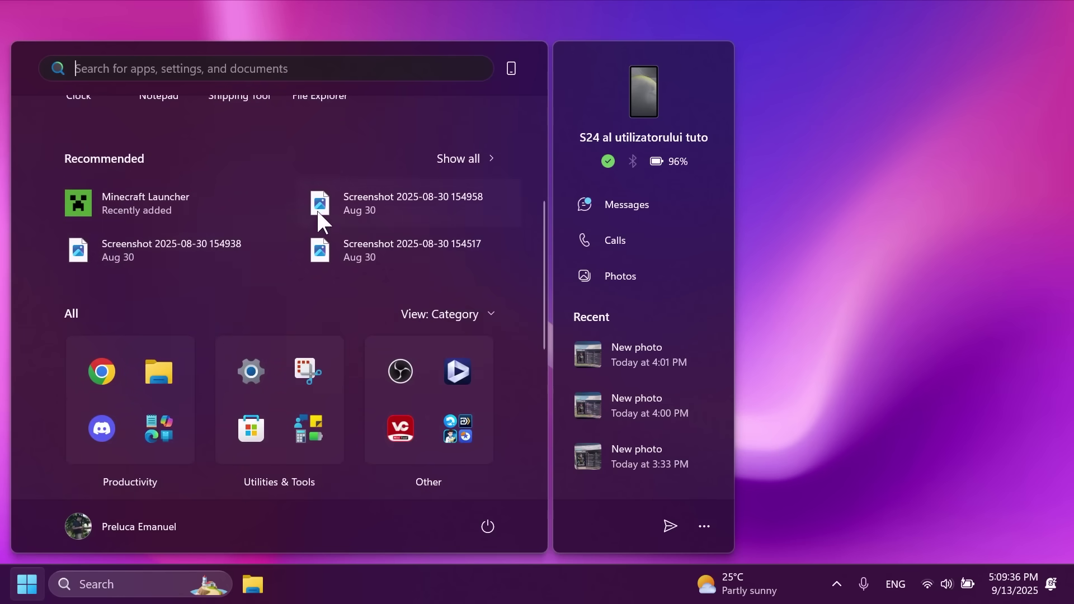
{"action": "scroll", "coordinate": [252, 218], "scroll_direction": "down", "scroll_amount": 2}
{"action": "scroll", "coordinate": [307, 216], "scroll_direction": "up", "scroll_amount": 3}
{"action": "right_click", "coordinate": [307, 197]}
In Start settings, turn off 'Show recently added apps' and 'Show recommended files'
{"action": "left_click", "coordinate": [332, 207]}
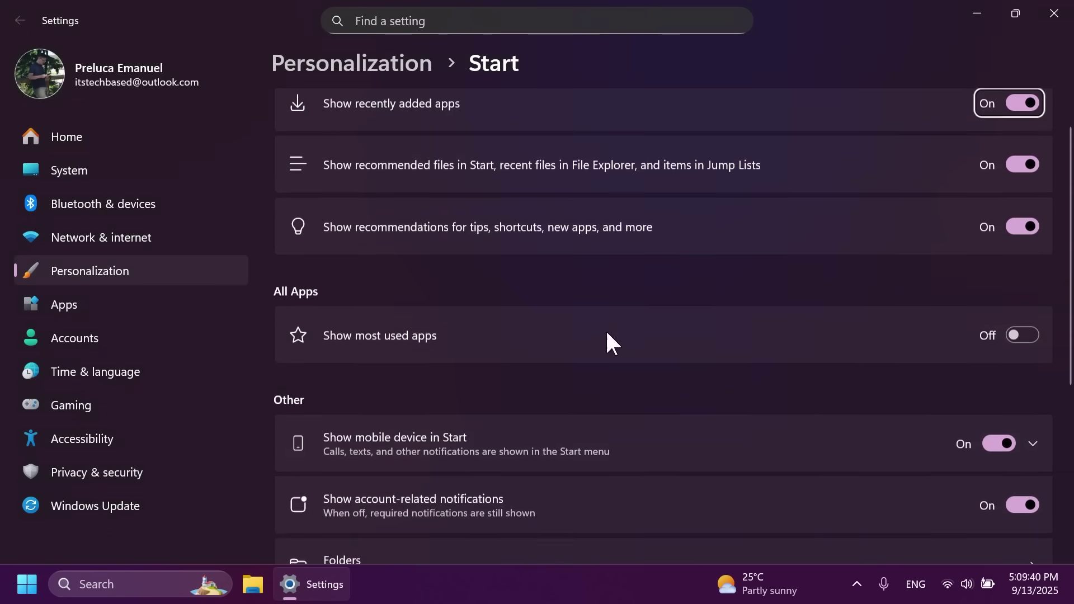
{"action": "left_click", "coordinate": [1019, 145]}
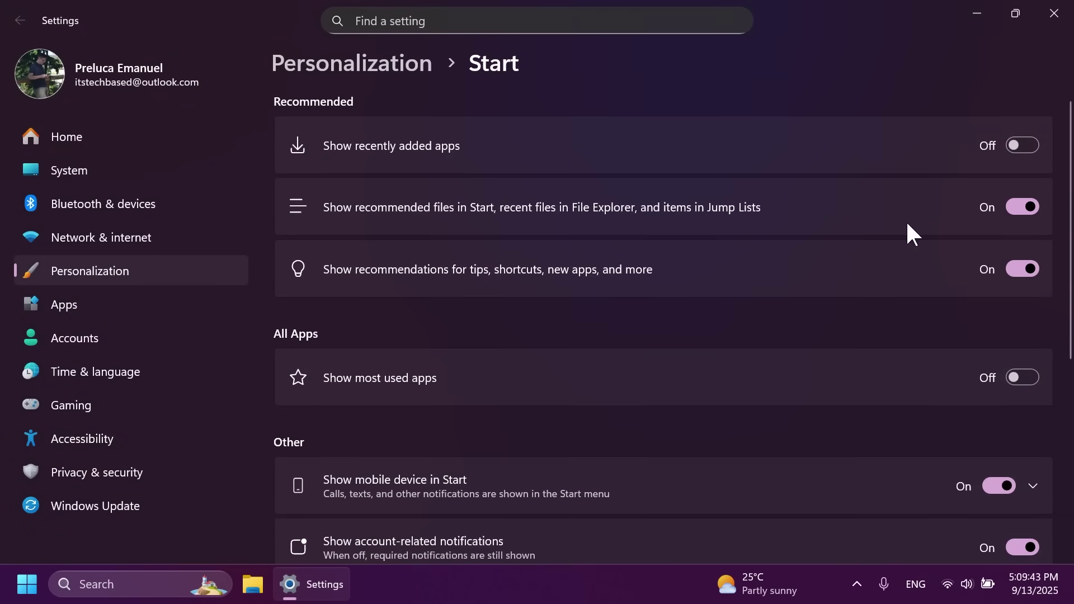
{"action": "left_click", "coordinate": [1019, 207]}
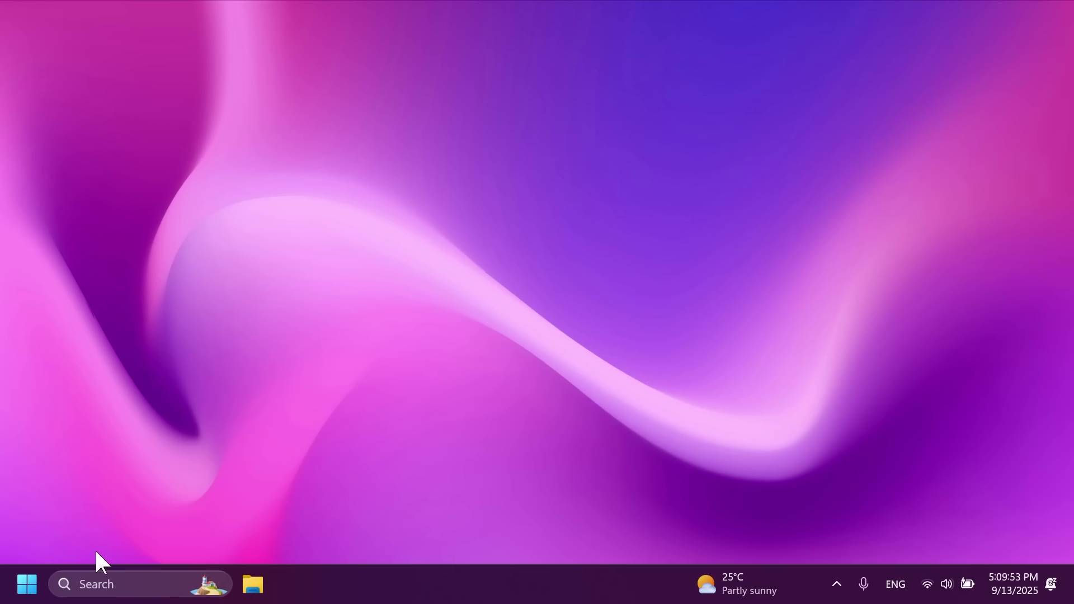
{"action": "left_click", "coordinate": [26, 584]}
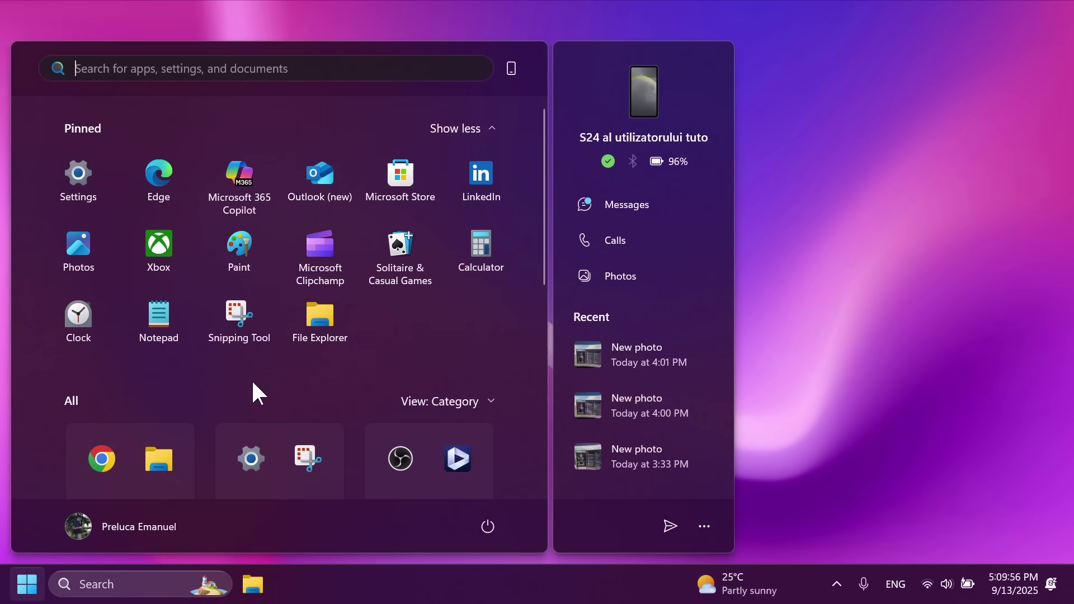
{"action": "scroll", "coordinate": [253, 386], "scroll_direction": "down", "scroll_amount": 4}
{"action": "left_click", "coordinate": [450, 161]}
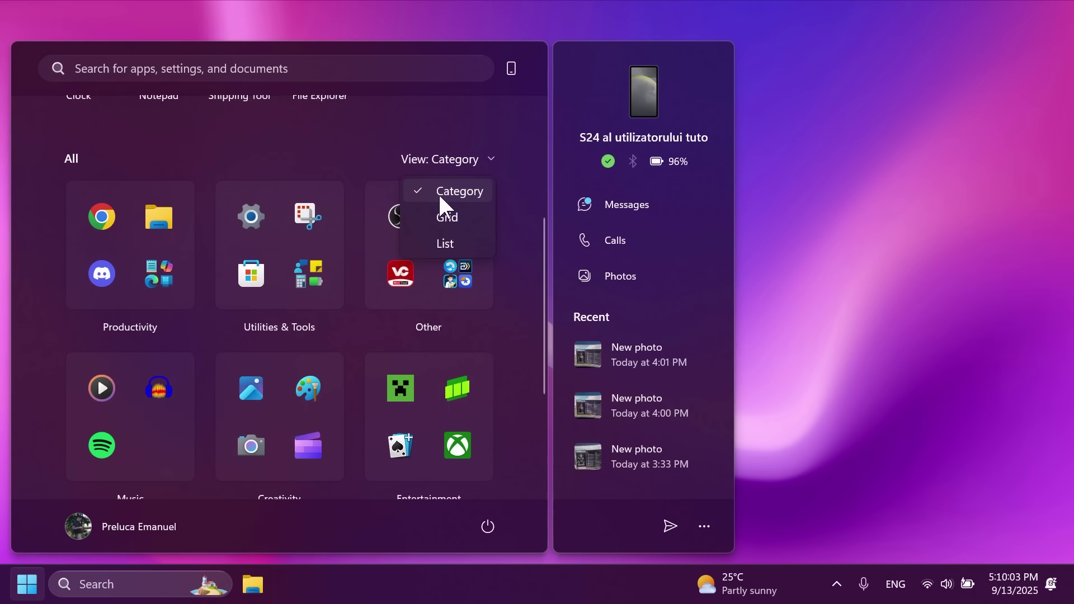
{"action": "left_click", "coordinate": [332, 150]}
{"action": "scroll", "coordinate": [277, 230], "scroll_direction": "up", "scroll_amount": 4}
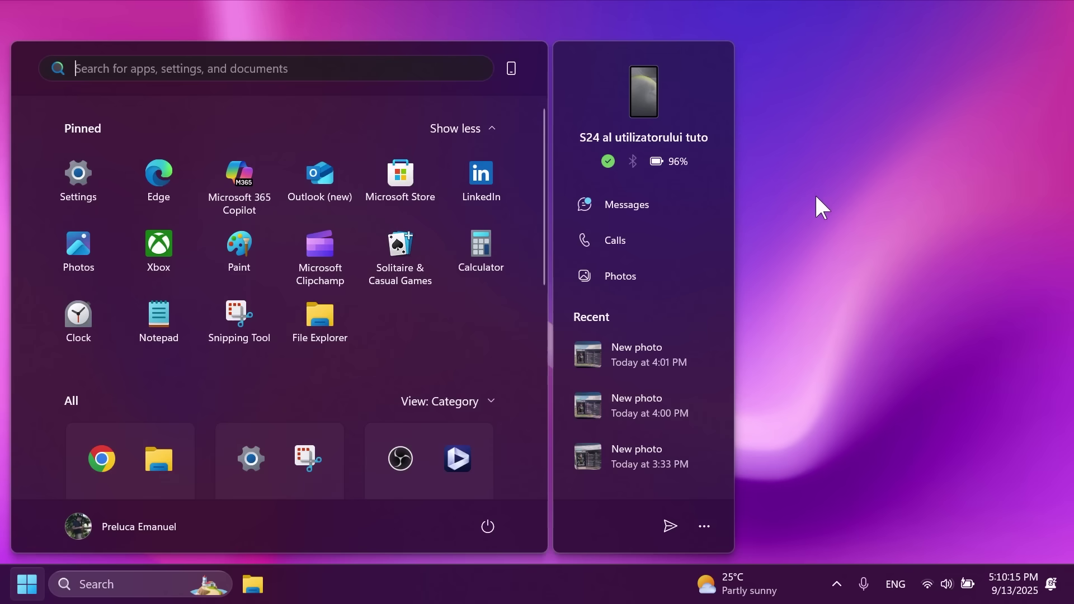
{"action": "left_click", "coordinate": [511, 72]}
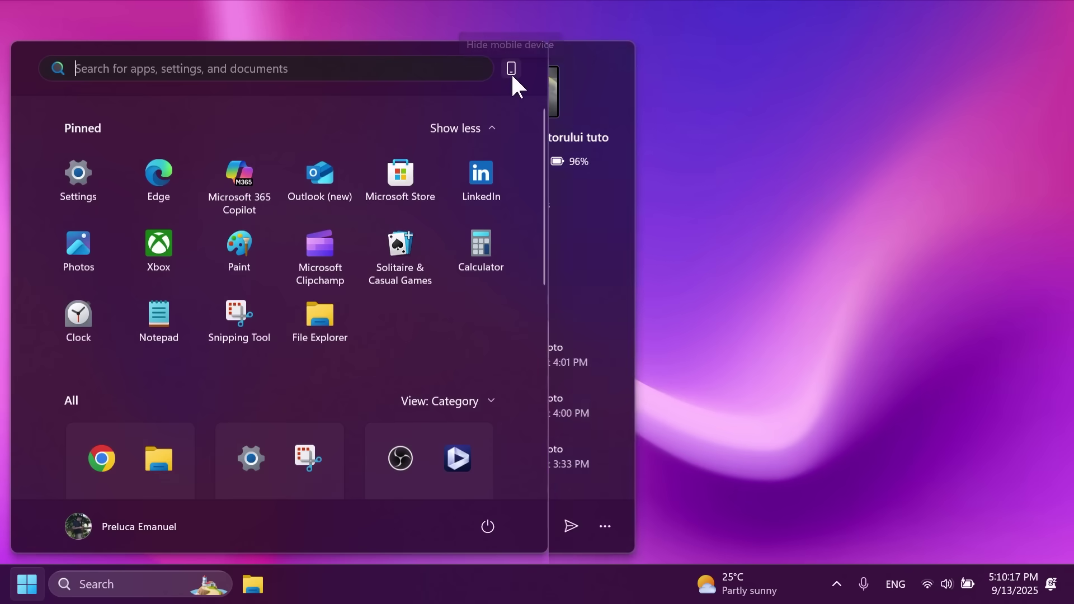
{"action": "left_click", "coordinate": [513, 66]}
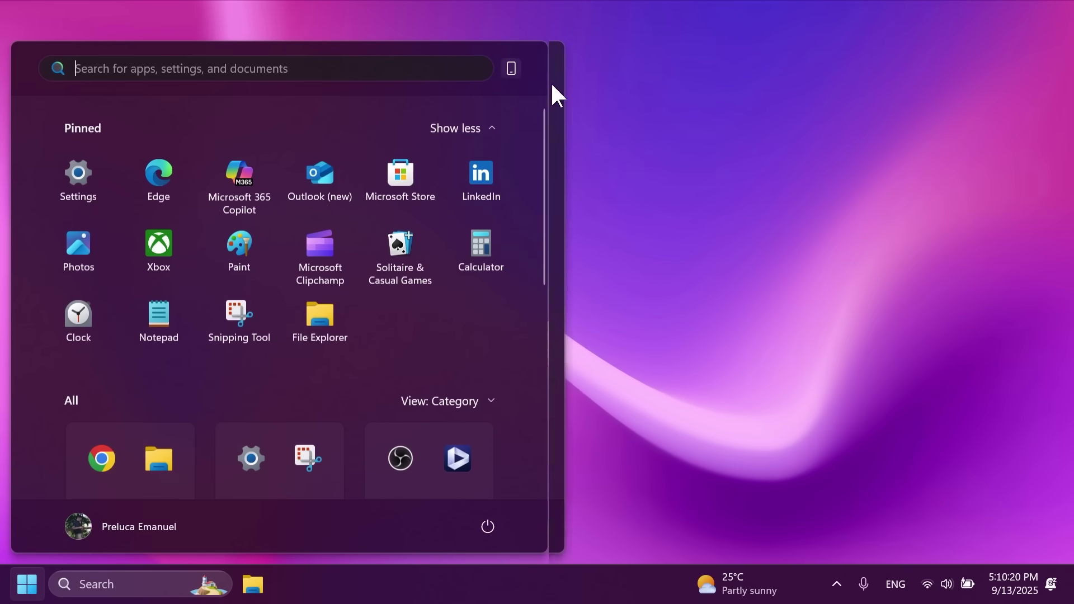
{"action": "left_click", "coordinate": [706, 526]}
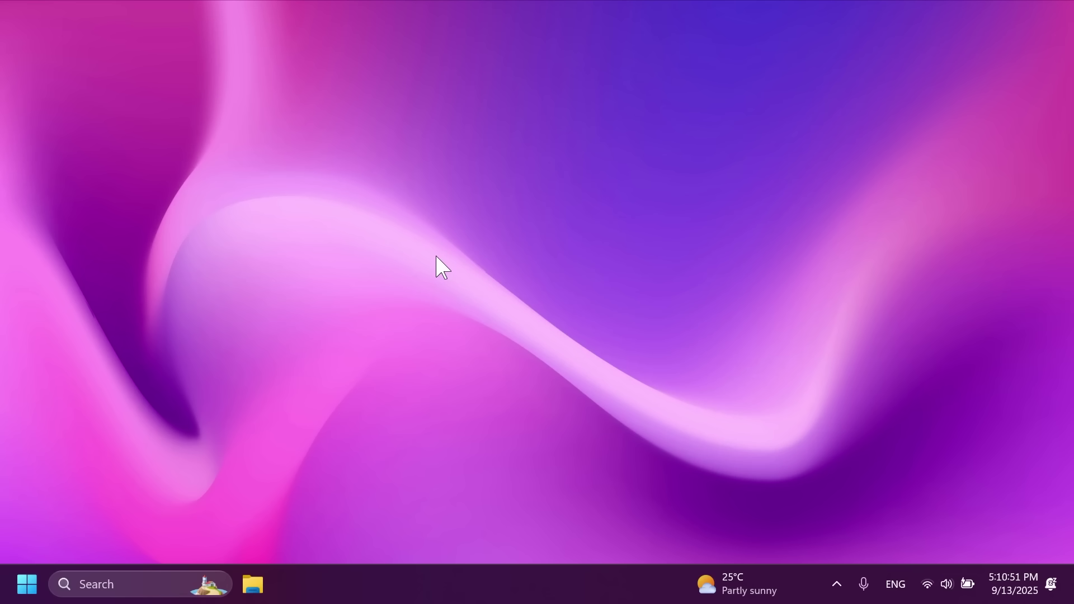
Lower the system volume step by step down to 52
{"action": "key", "text": "XF86AudioLowerVolume"}
{"action": "key", "text": "XF86AudioLowerVolume"}
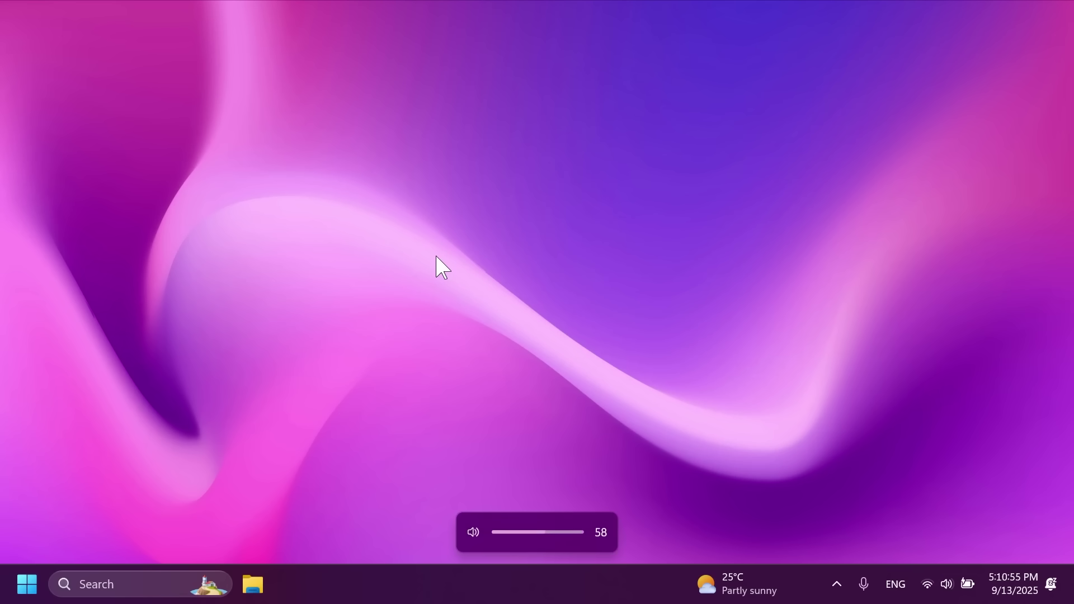
{"action": "key", "text": "XF86AudioLowerVolume"}
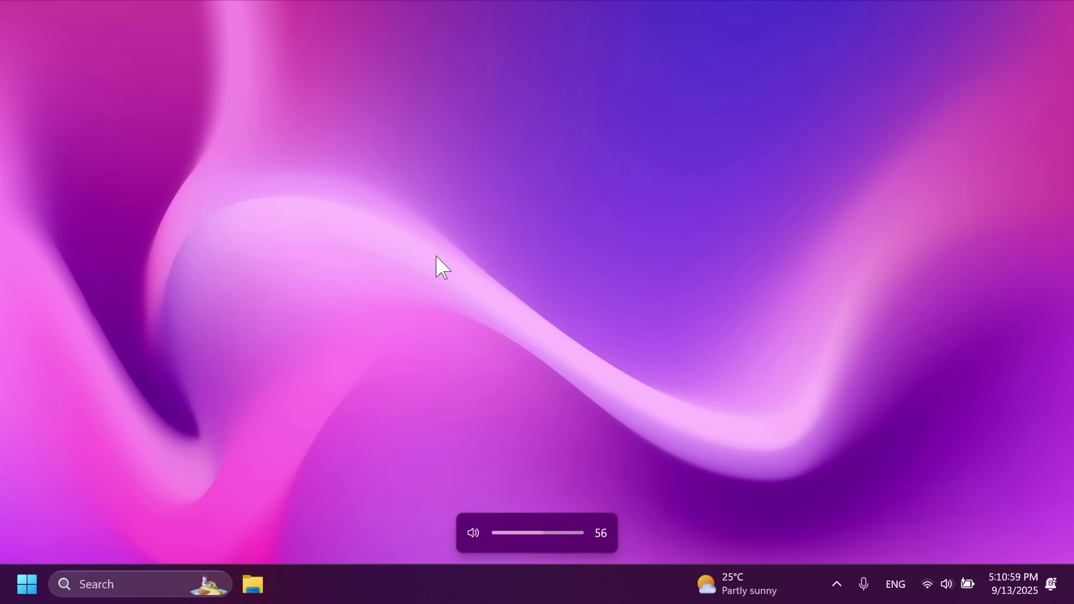
{"action": "key", "text": "XF86AudioLowerVolume"}
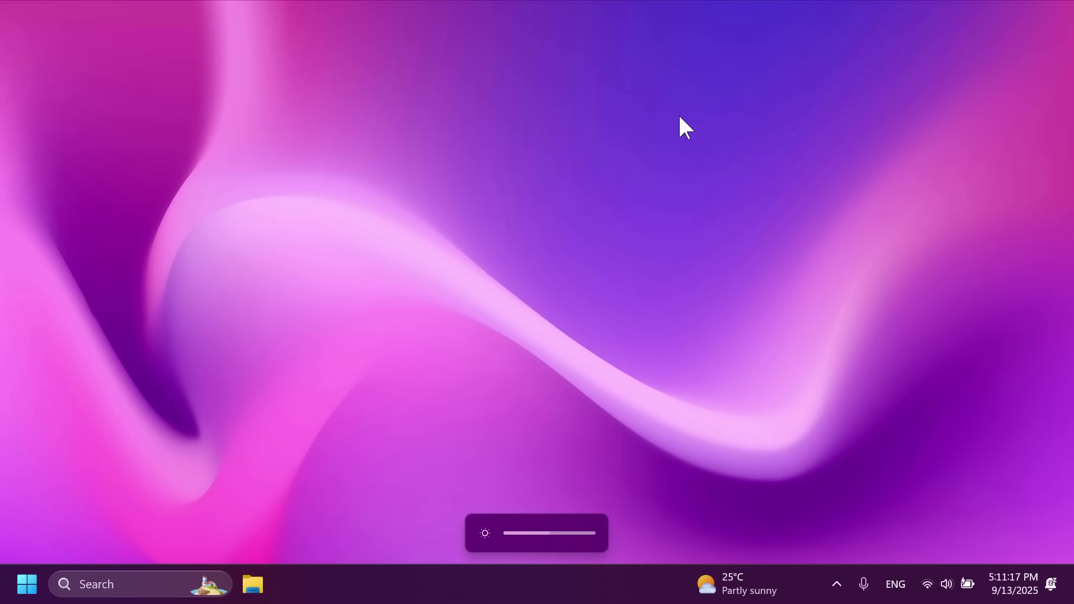
Set on-screen indicator position to Top left in Notifications and preview it with brightness
{"action": "key", "text": "super+i"}
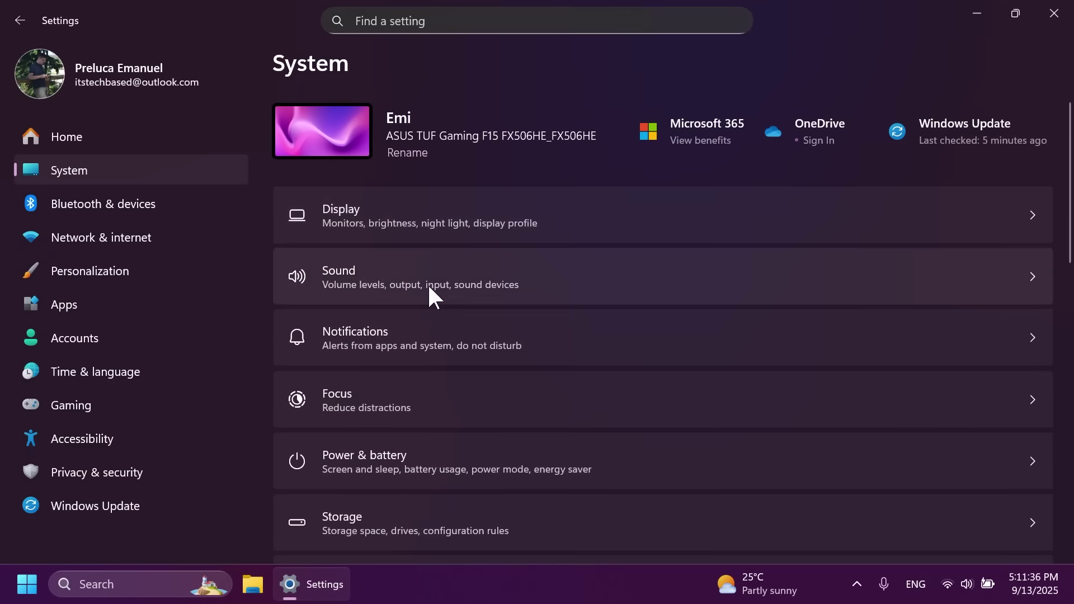
{"action": "left_click", "coordinate": [412, 335]}
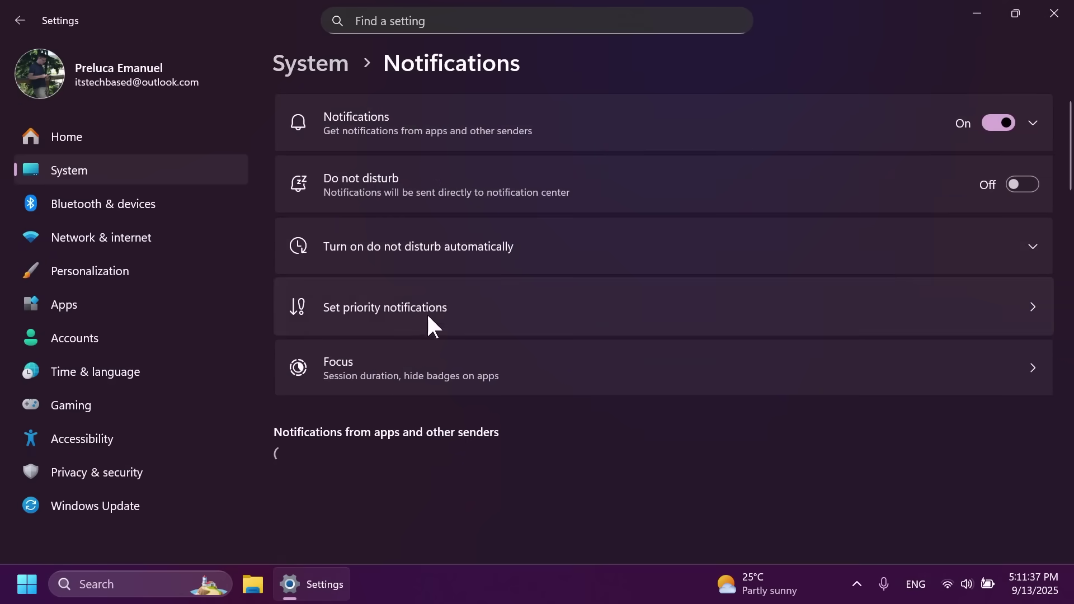
{"action": "scroll", "coordinate": [535, 248], "scroll_direction": "down", "scroll_amount": 10}
{"action": "scroll", "coordinate": [537, 251], "scroll_direction": "down", "scroll_amount": 10}
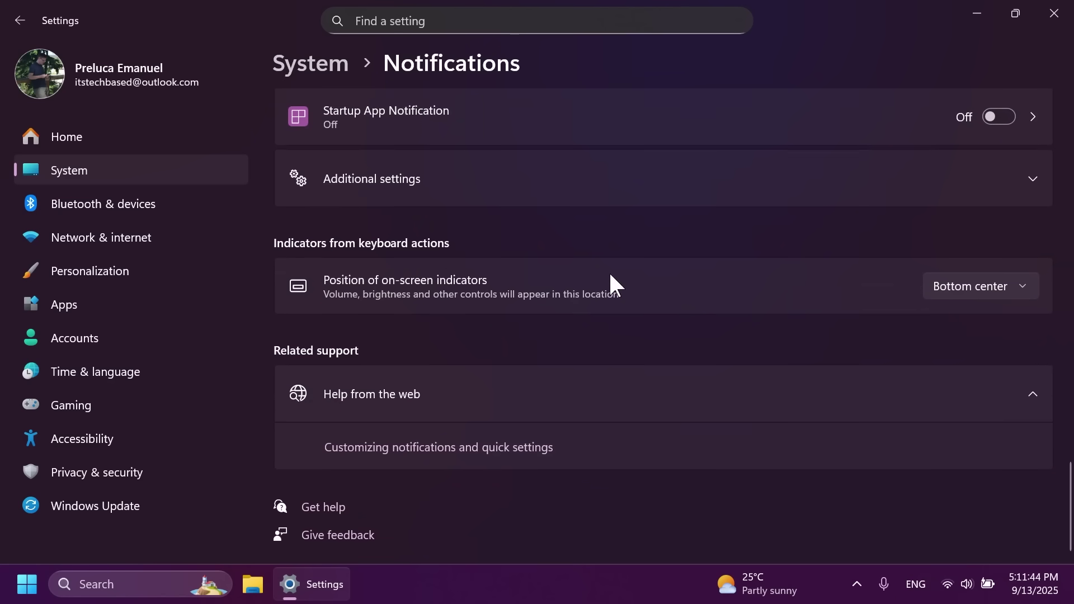
{"action": "left_click", "coordinate": [971, 286]}
{"action": "left_click", "coordinate": [953, 316]}
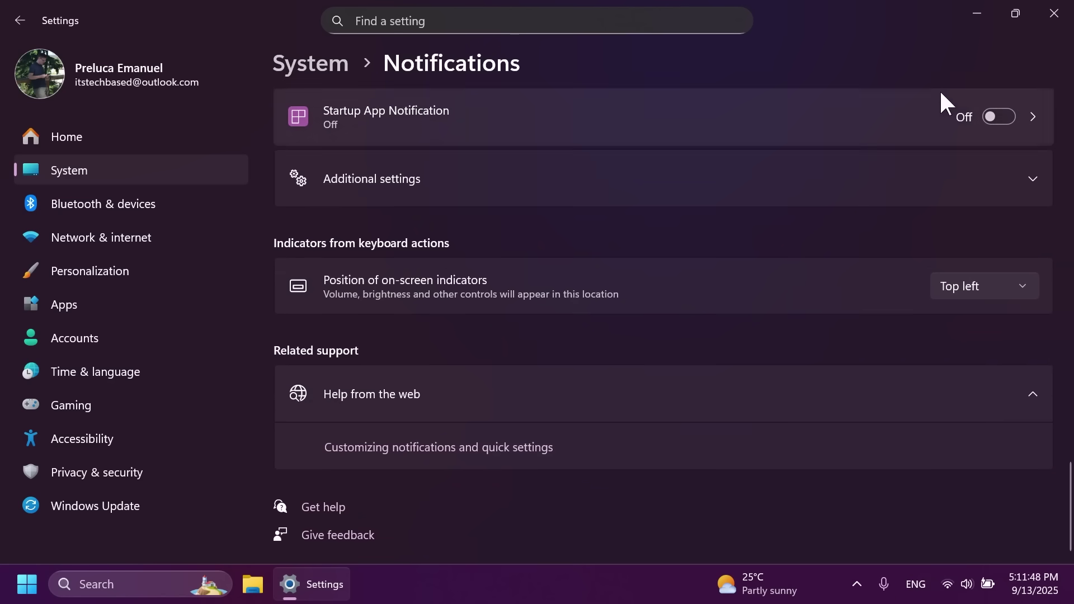
{"action": "key", "text": "super+d"}
{"action": "key", "text": "XF86MonBrightnessUp"}
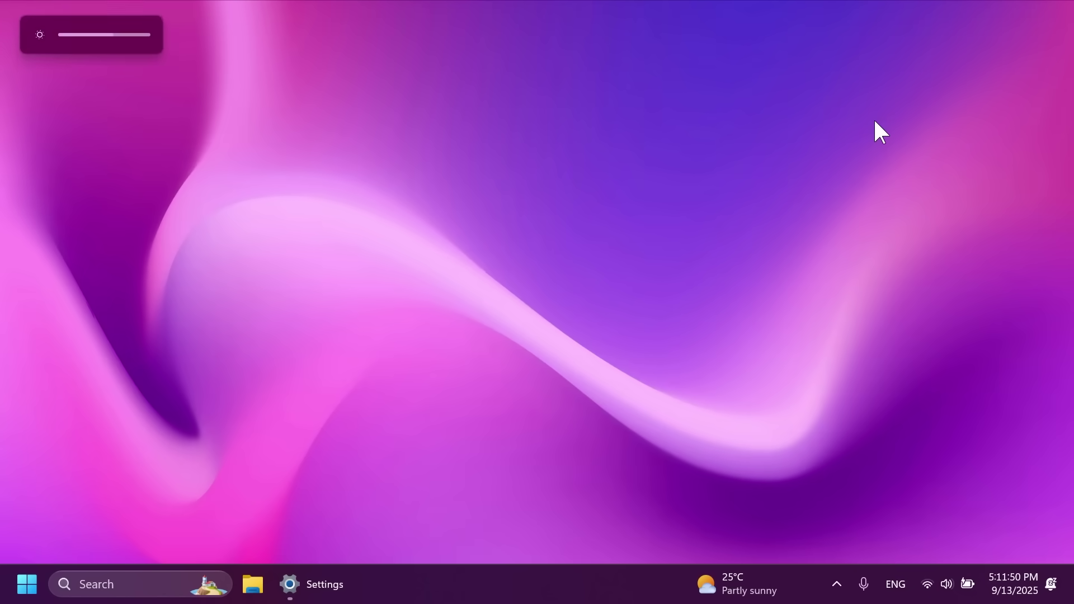
Switch the indicator position to Top center and preview it with brightness and volume keys
{"action": "key", "text": "super+d"}
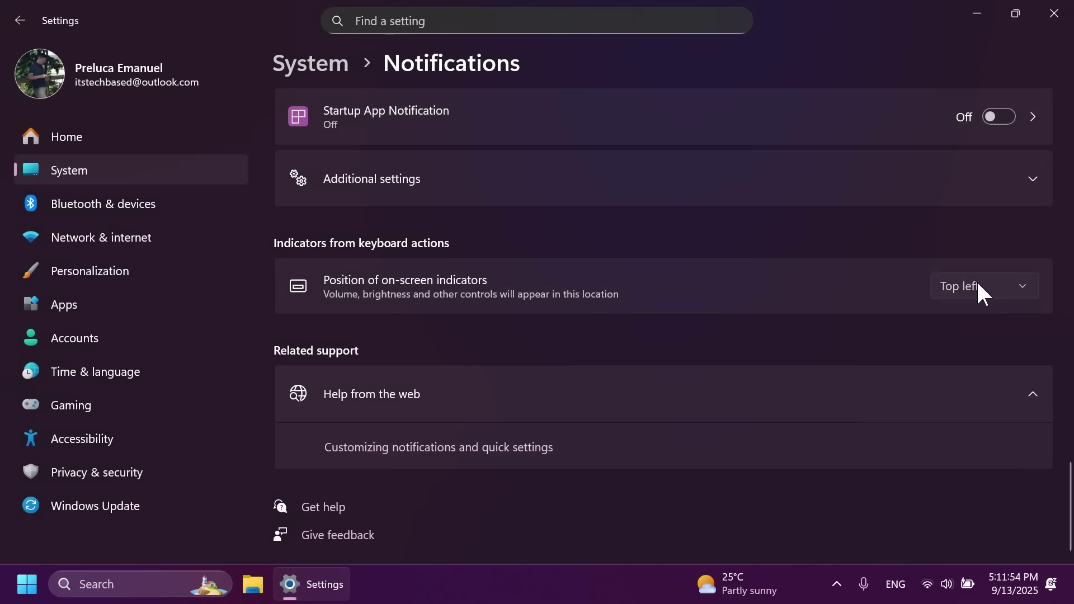
{"action": "left_click", "coordinate": [976, 285]}
{"action": "left_click", "coordinate": [974, 323]}
{"action": "left_click", "coordinate": [978, 14]}
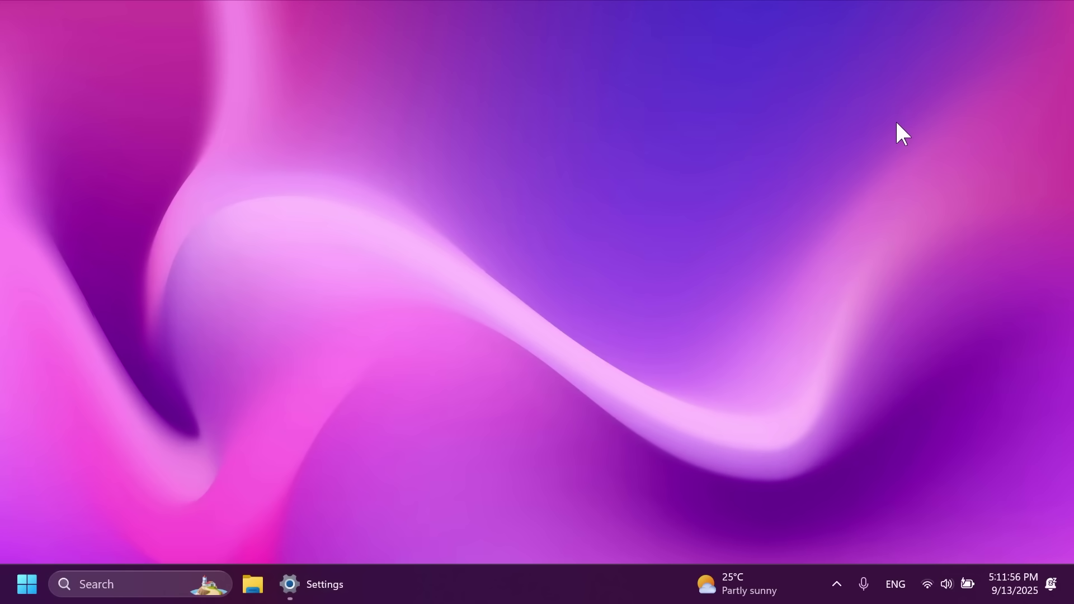
{"action": "key", "text": "XF86MonBrightnessUp"}
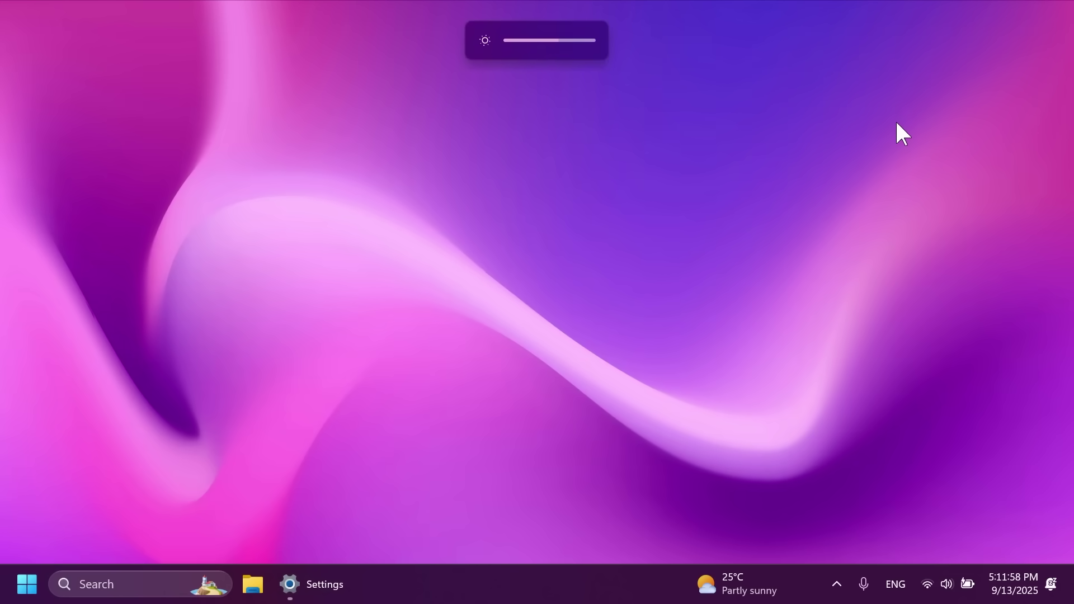
{"action": "key", "text": "XF86AudioLowerVolume"}
{"action": "key", "text": "XF86AudioLowerVolume"}
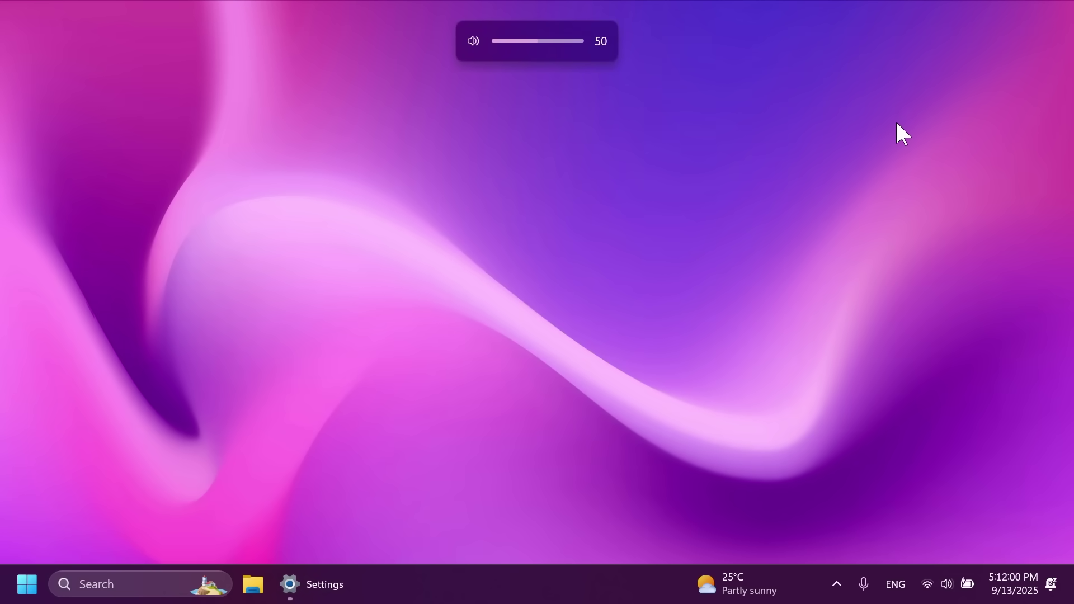
{"action": "key", "text": "XF86AudioLowerVolume"}
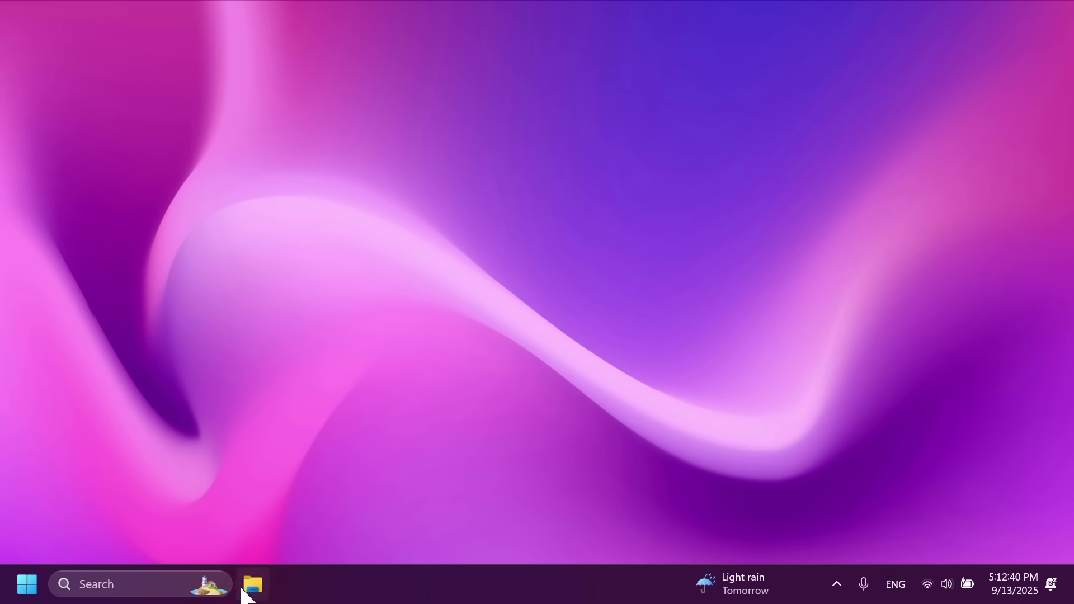
Open File Explorer to Downloads and view the context menu for peakpx.jpg
{"action": "left_click", "coordinate": [252, 584]}
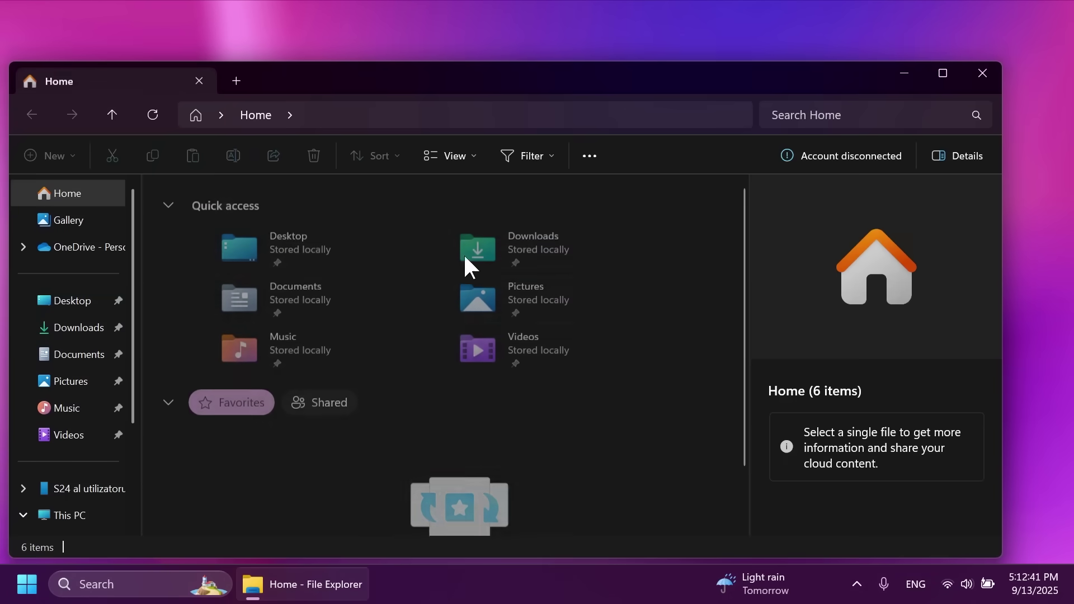
{"action": "left_click_drag", "start_coordinate": [489, 81], "coordinate": [503, 55]}
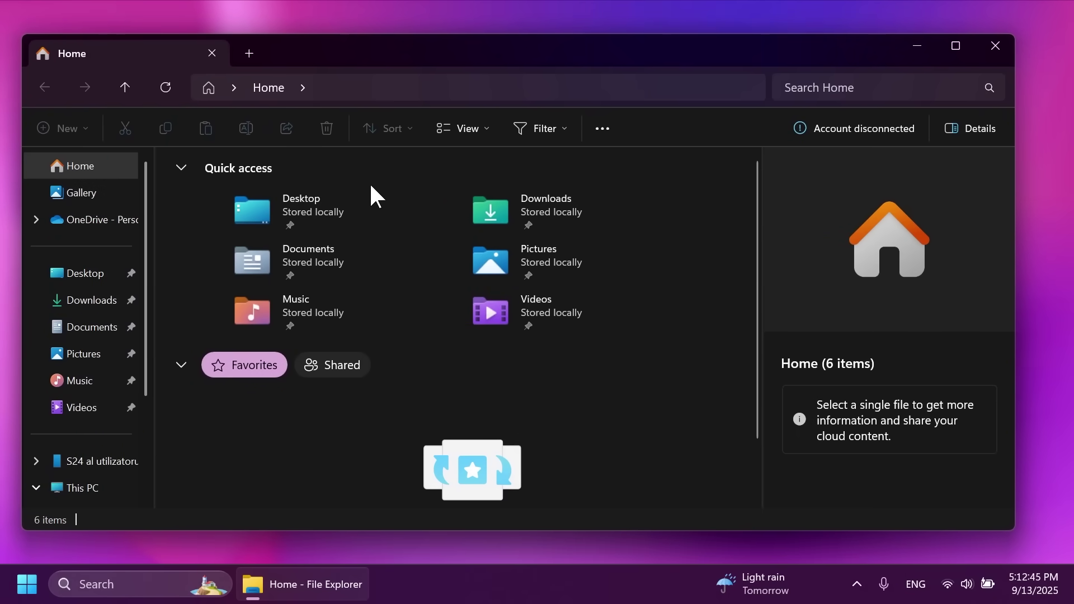
{"action": "left_click", "coordinate": [96, 301]}
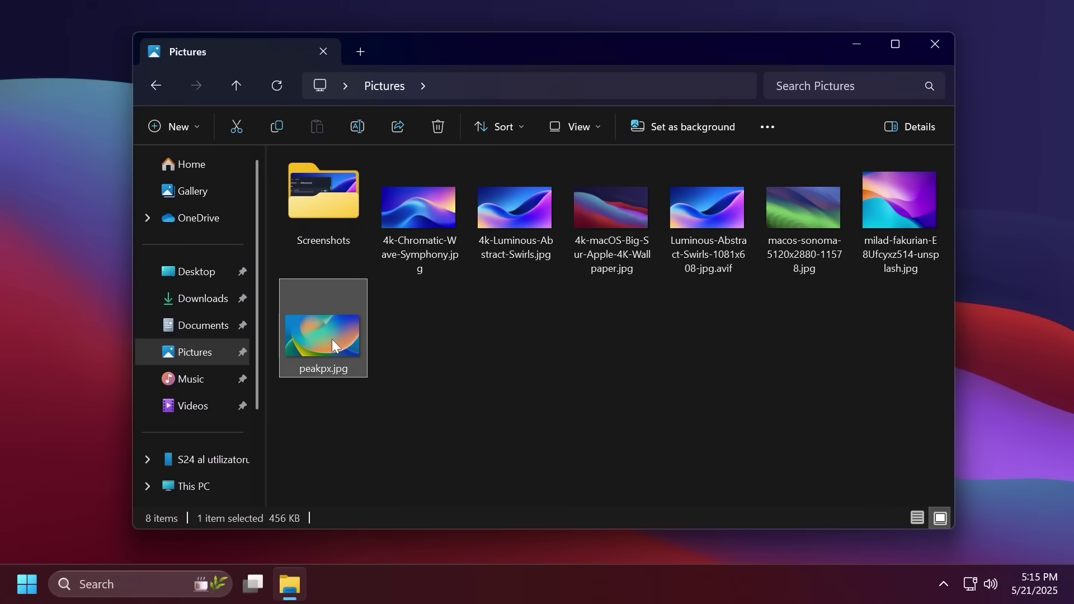
{"action": "right_click", "coordinate": [331, 339]}
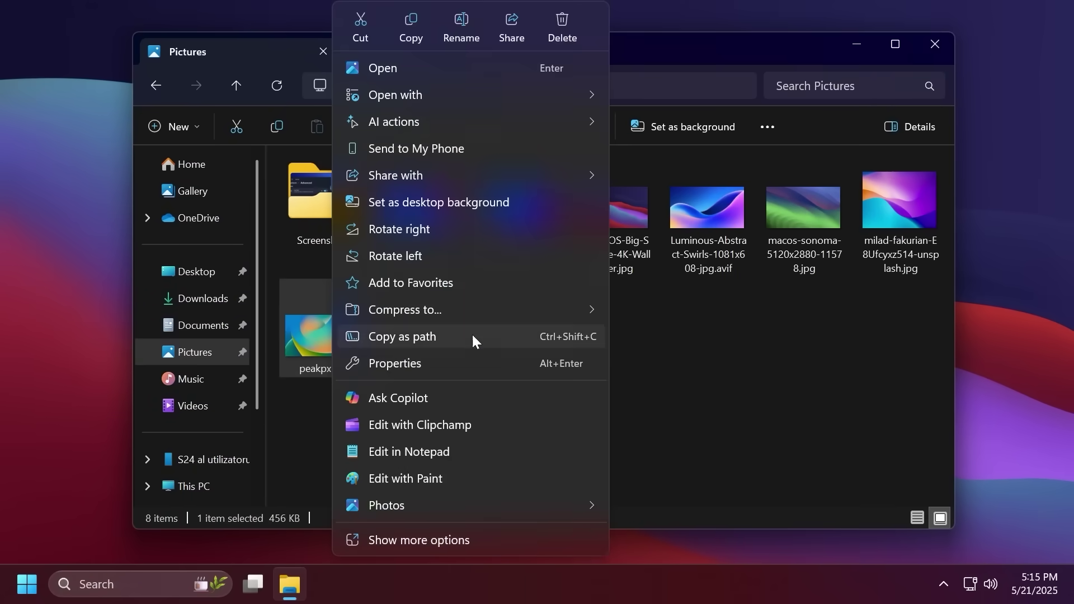
{"action": "mouse_move", "coordinate": [372, 122]}
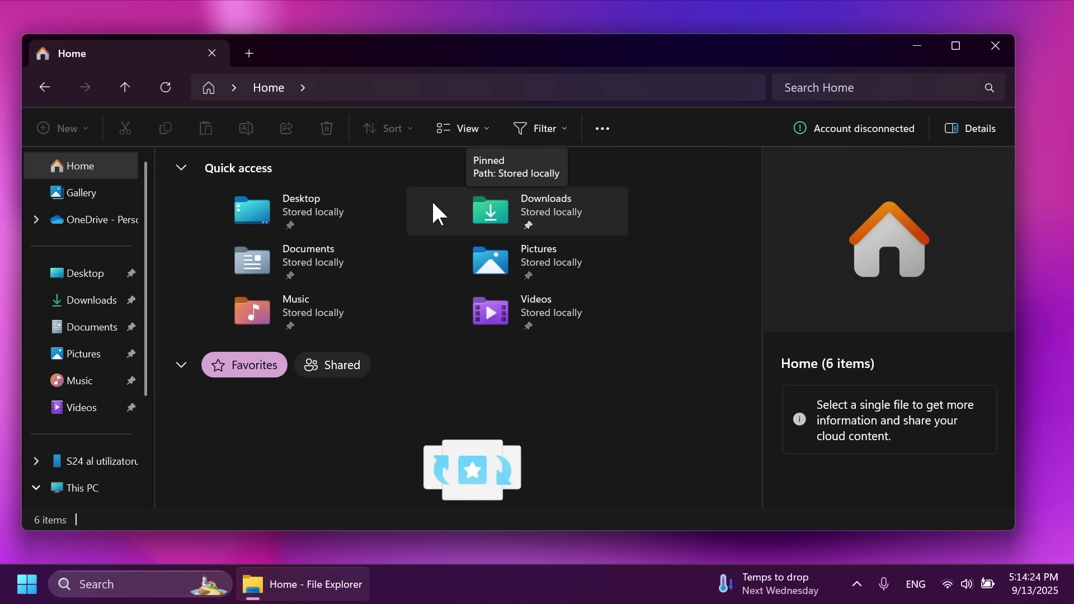
Share the wallpaper image from Downloads and pin Snipping Tool among the share apps
{"action": "left_click", "coordinate": [66, 301]}
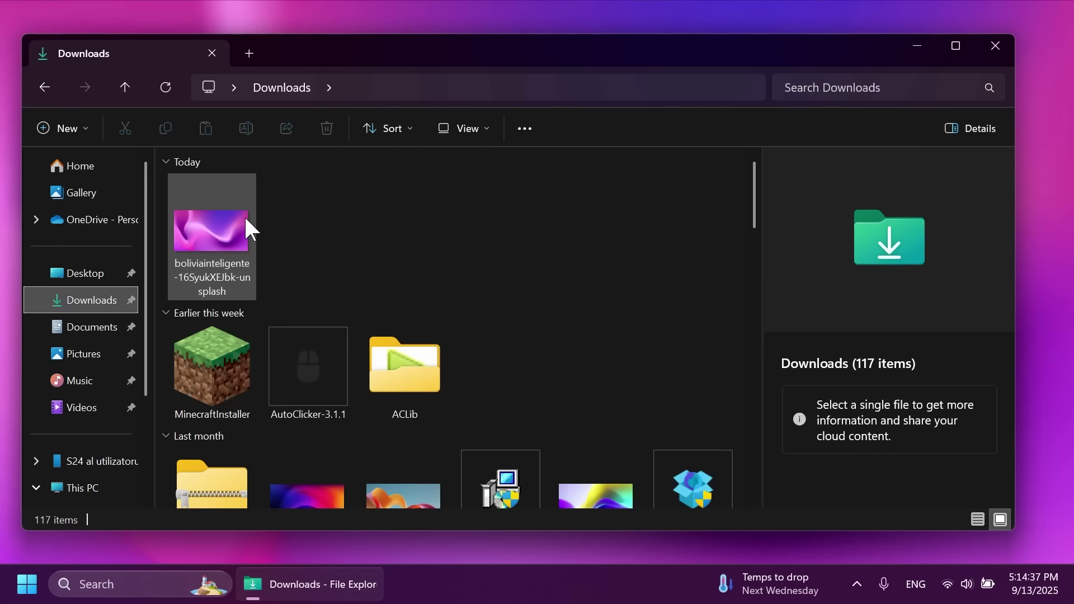
{"action": "left_click", "coordinate": [216, 235]}
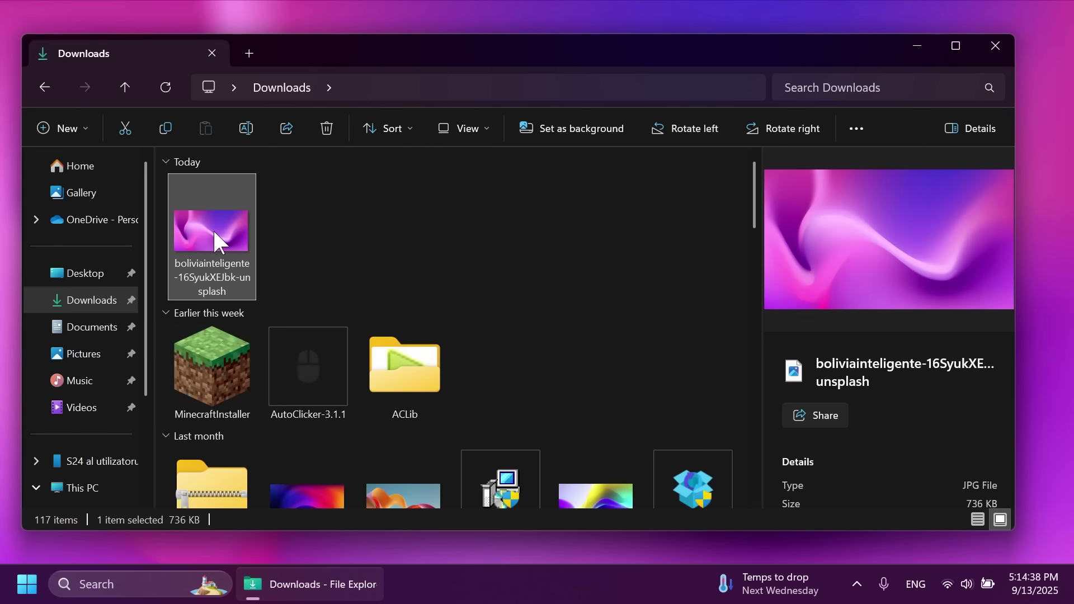
{"action": "left_click", "coordinate": [286, 132]}
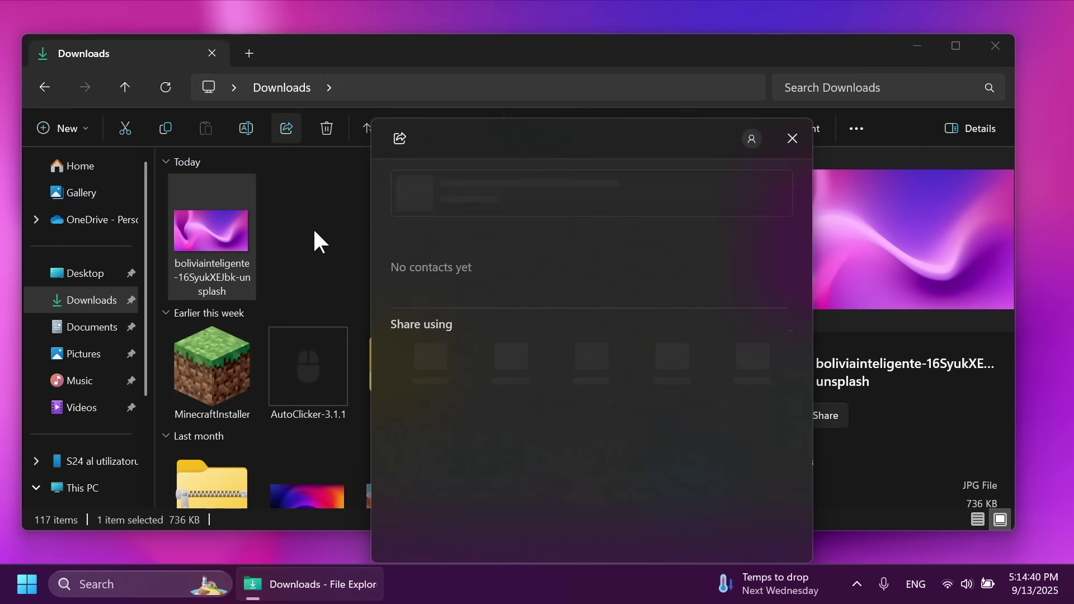
{"action": "mouse_move", "coordinate": [502, 284]}
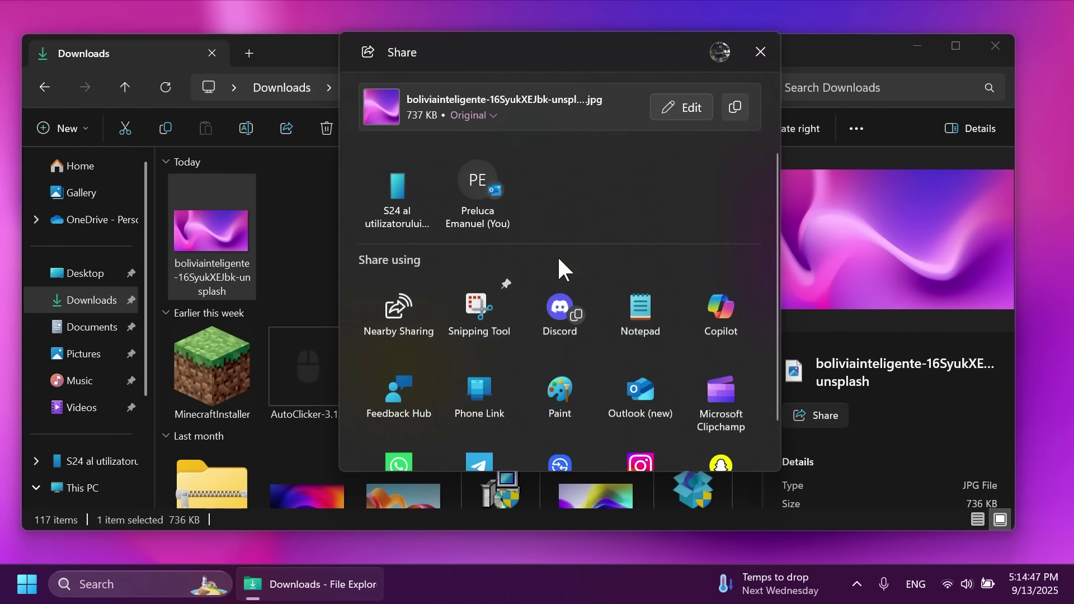
{"action": "left_click", "coordinate": [504, 283]}
{"action": "mouse_move", "coordinate": [498, 302]}
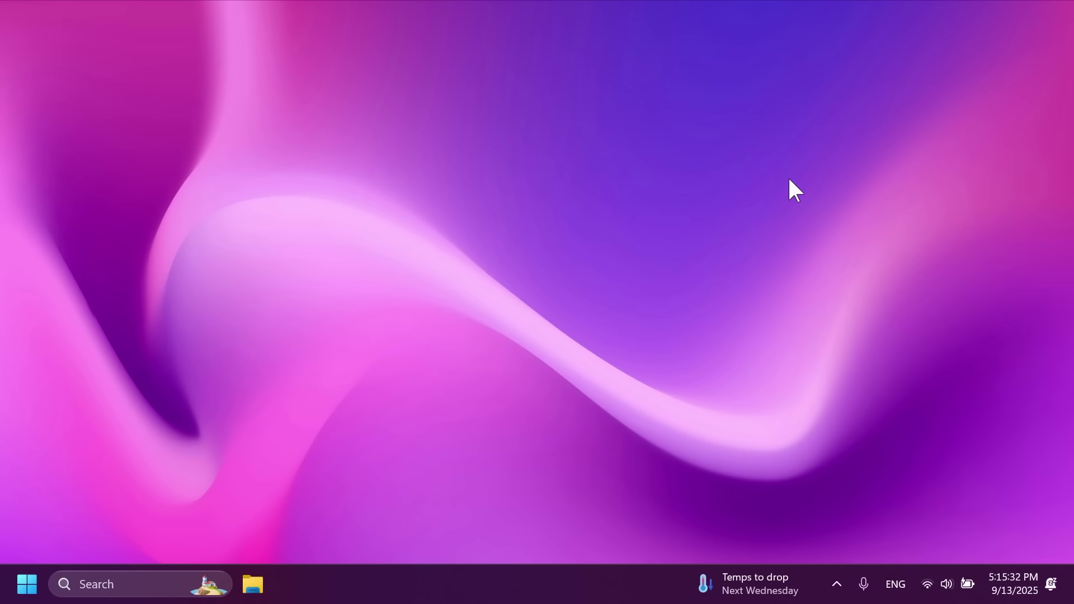
Open Settings to the System > Advanced page
{"action": "key", "text": "super+i"}
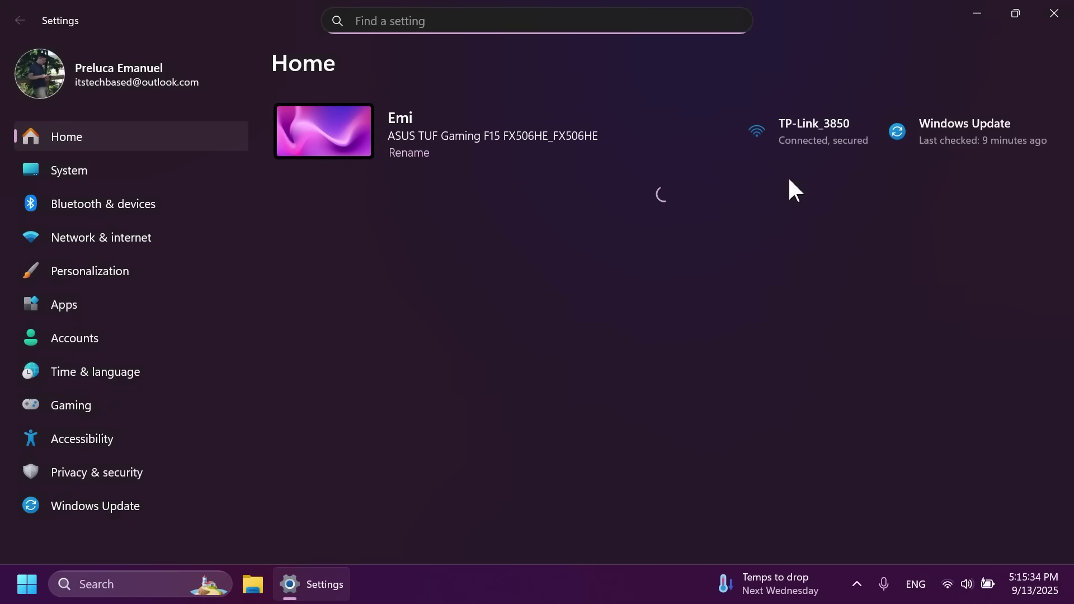
{"action": "left_click", "coordinate": [123, 170]}
{"action": "scroll", "coordinate": [427, 272], "scroll_direction": "down", "scroll_amount": 5}
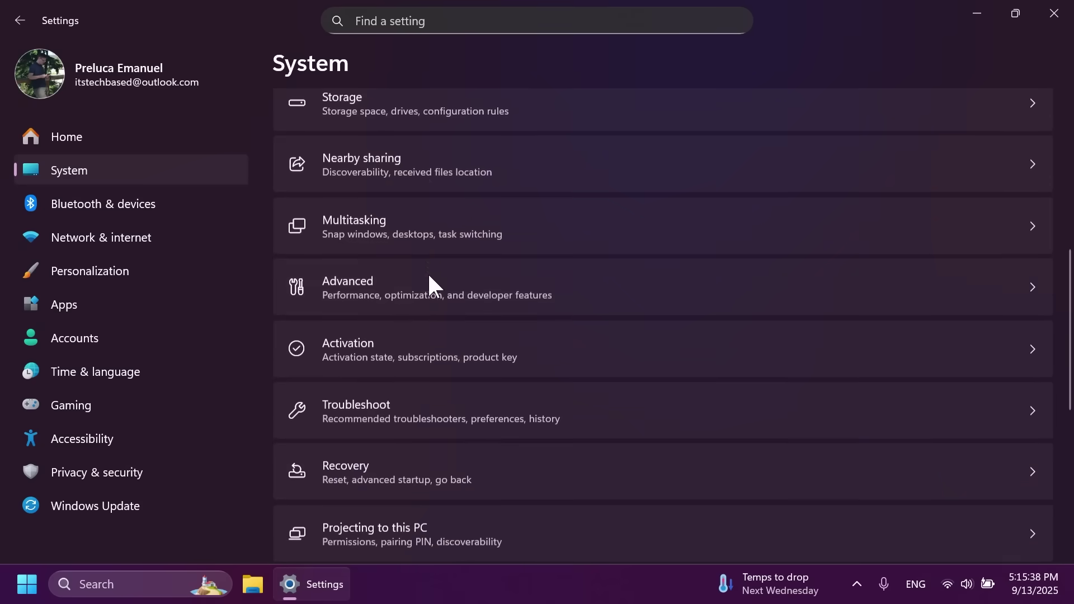
{"action": "left_click", "coordinate": [414, 284]}
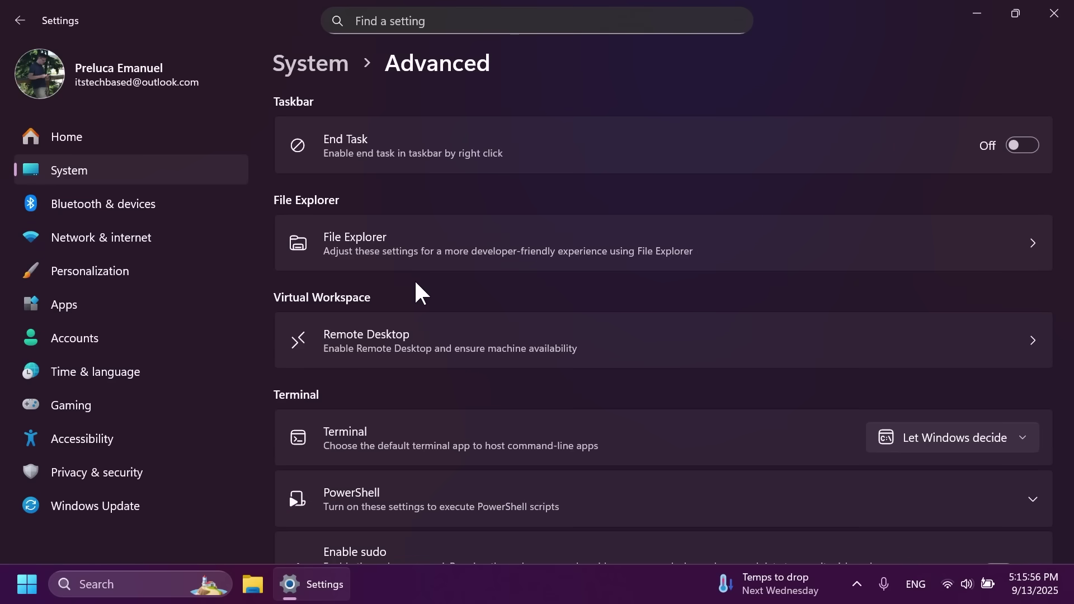
Look through the File Explorer options, then return to Advanced and scroll toward For developers
{"action": "scroll", "coordinate": [470, 168], "scroll_direction": "down", "scroll_amount": 2}
{"action": "scroll", "coordinate": [467, 158], "scroll_direction": "up", "scroll_amount": 2}
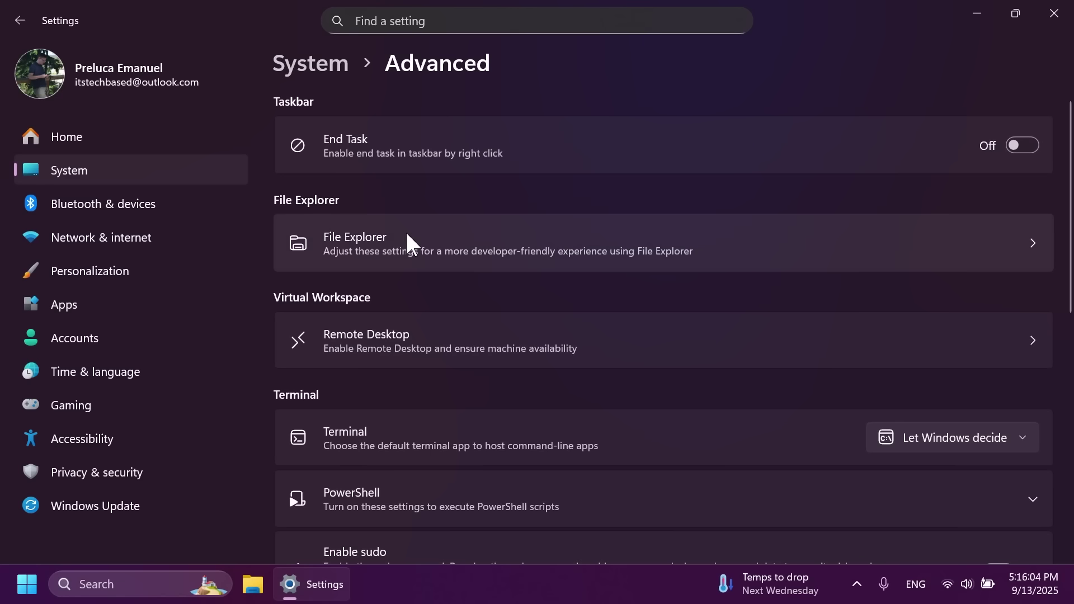
{"action": "left_click", "coordinate": [408, 240]}
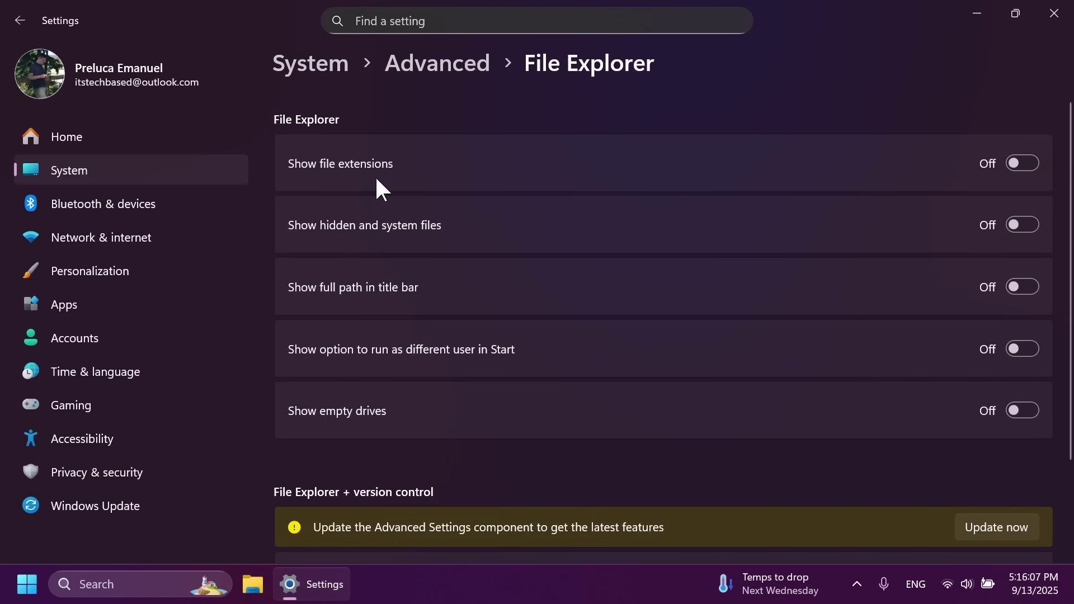
{"action": "left_click", "coordinate": [442, 66]}
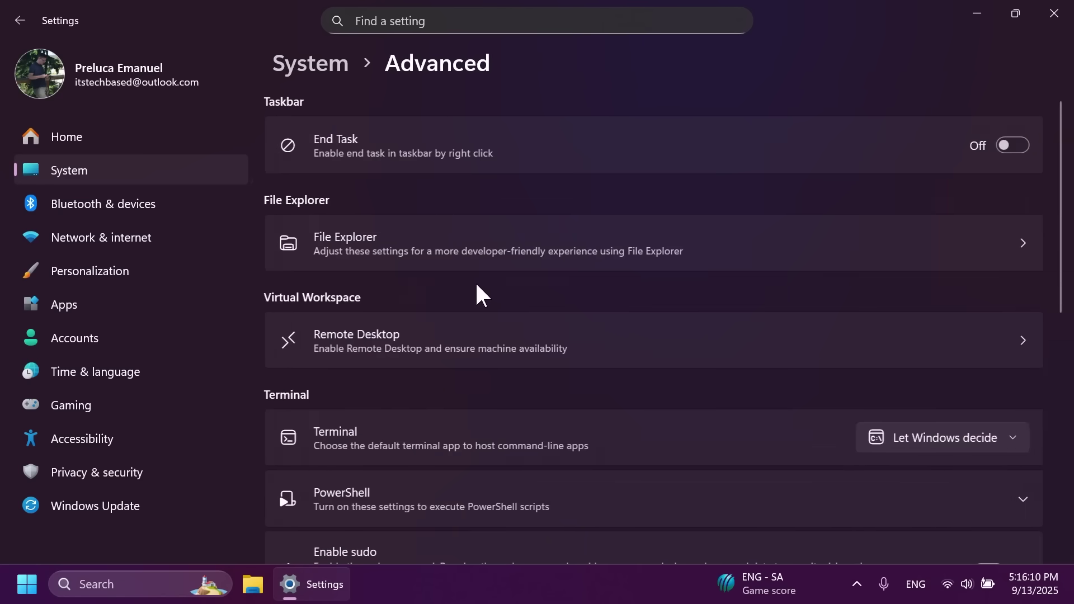
{"action": "scroll", "coordinate": [477, 287], "scroll_direction": "down", "scroll_amount": 8}
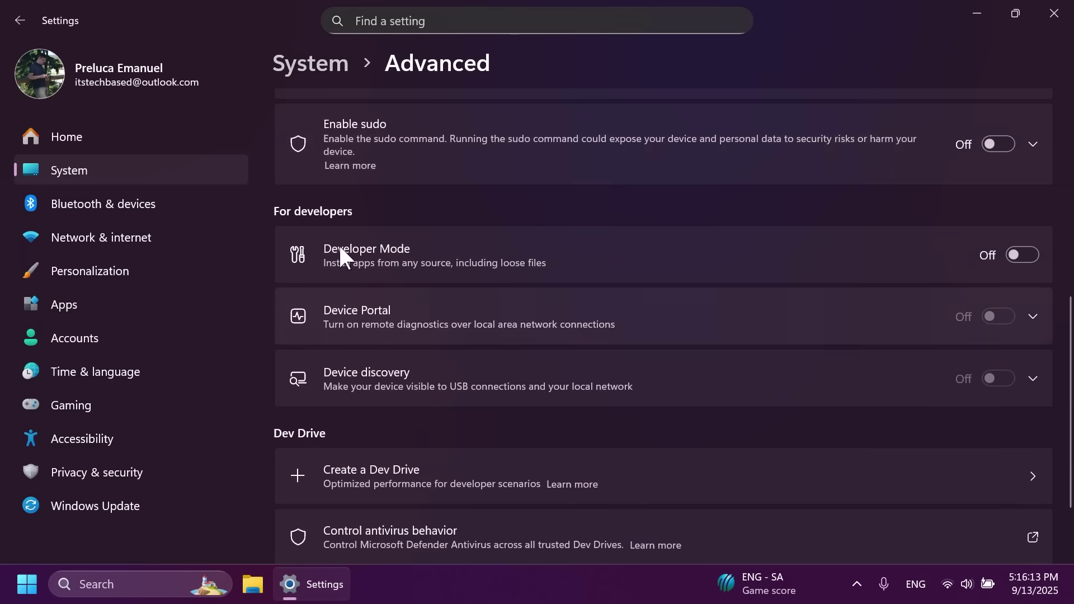
{"action": "scroll", "coordinate": [341, 238], "scroll_direction": "down", "scroll_amount": 2}
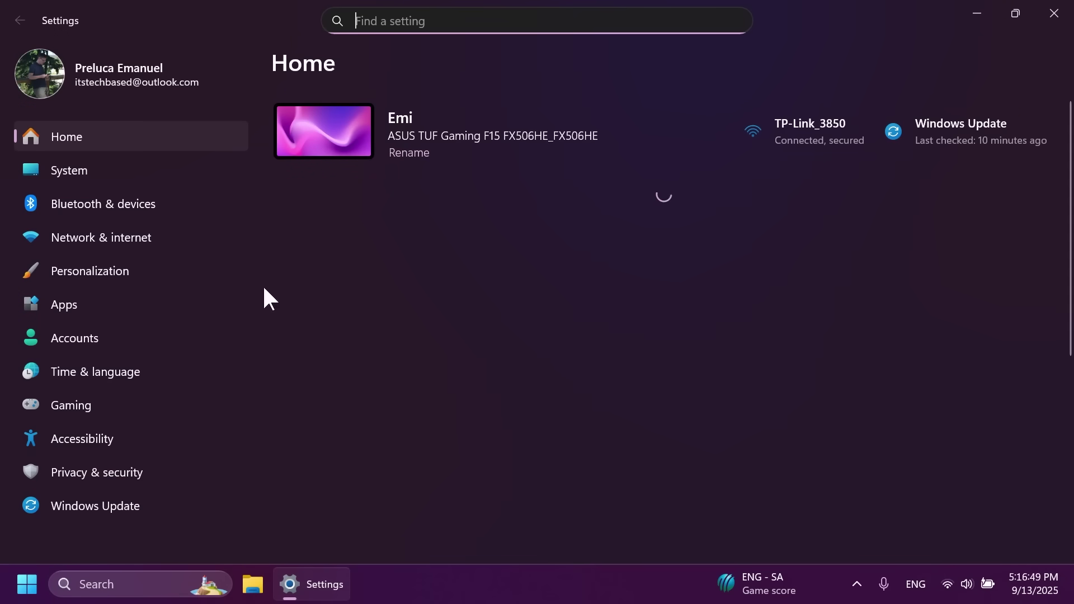
Open the Search permissions page under Privacy & security
{"action": "left_click", "coordinate": [97, 471]}
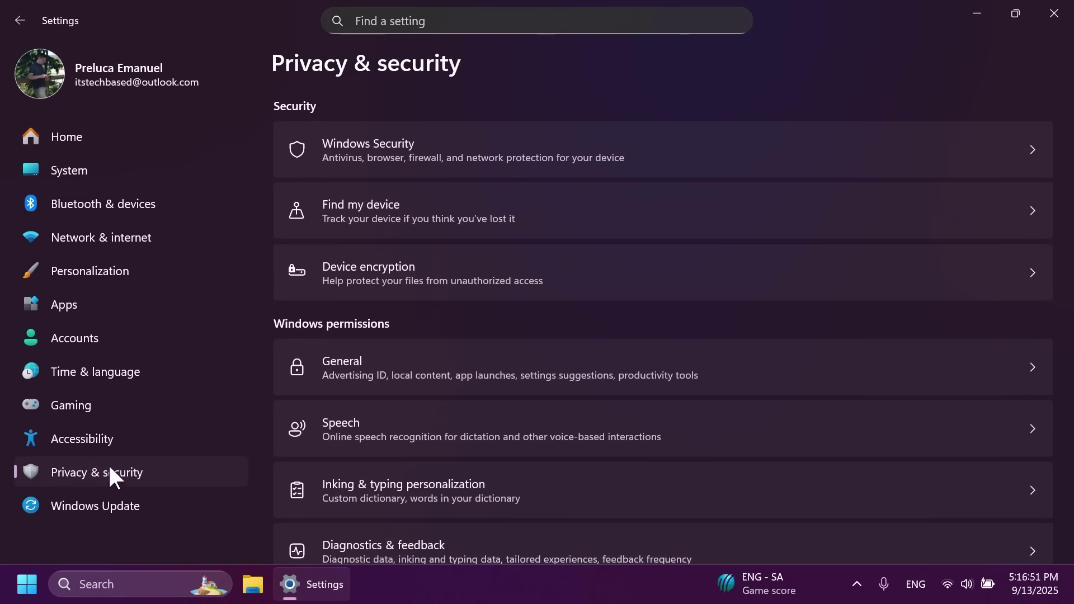
{"action": "scroll", "coordinate": [376, 252], "scroll_direction": "down", "scroll_amount": 5}
{"action": "left_click", "coordinate": [376, 249]}
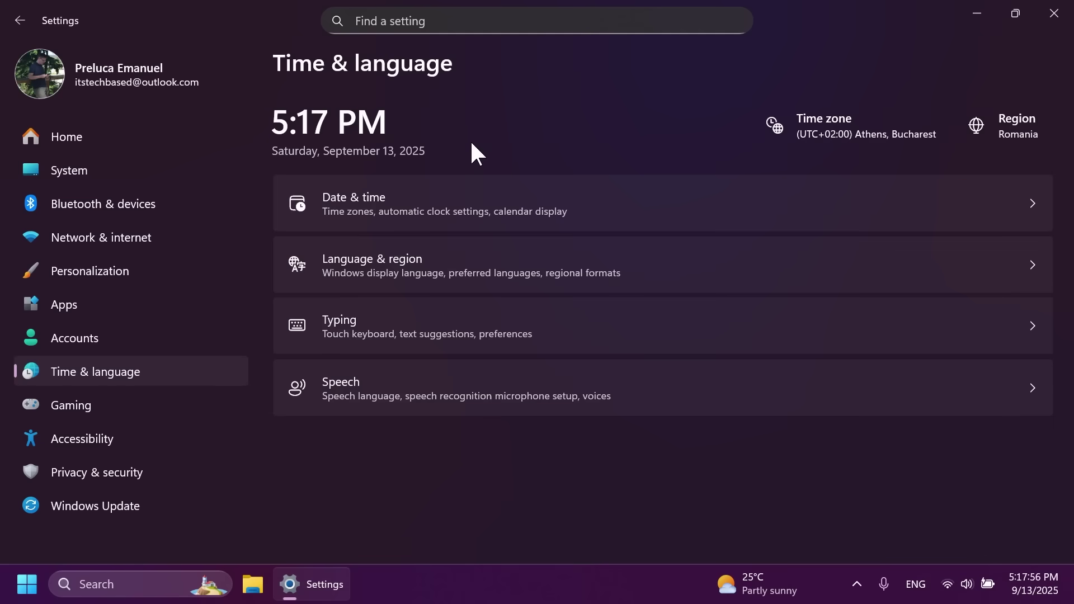
Open the Date & time settings and look through the page
{"action": "left_click", "coordinate": [462, 211]}
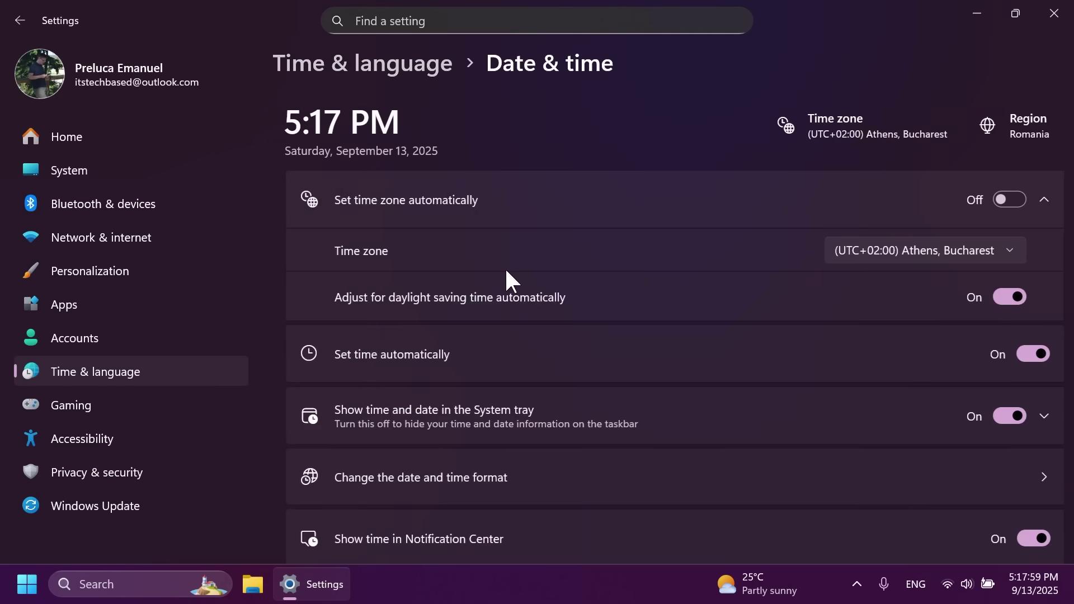
{"action": "scroll", "coordinate": [501, 274], "scroll_direction": "down", "scroll_amount": 8}
{"action": "scroll", "coordinate": [501, 275], "scroll_direction": "up", "scroll_amount": 8}
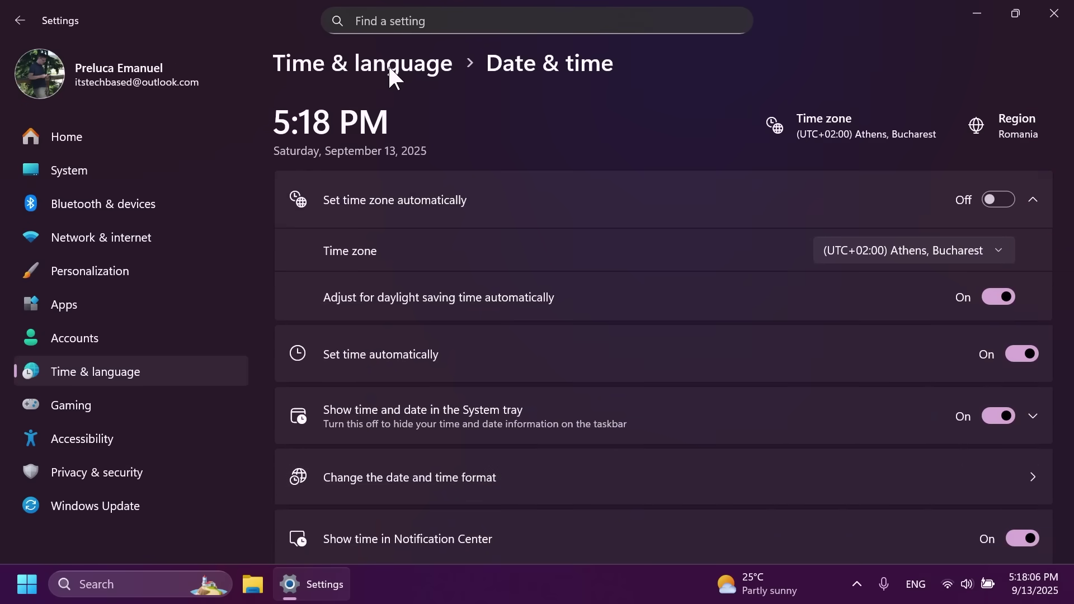
Return to Time & language and browse Language & region, with three preferred languages and Romania
{"action": "left_click", "coordinate": [360, 64]}
{"action": "left_click", "coordinate": [427, 280]}
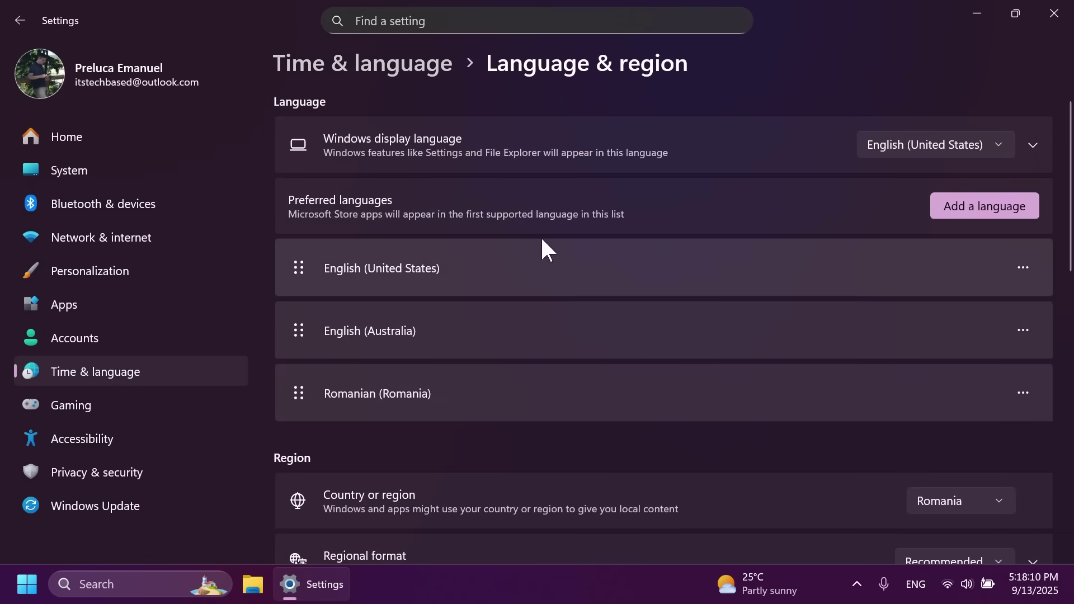
{"action": "scroll", "coordinate": [544, 239], "scroll_direction": "down", "scroll_amount": 3}
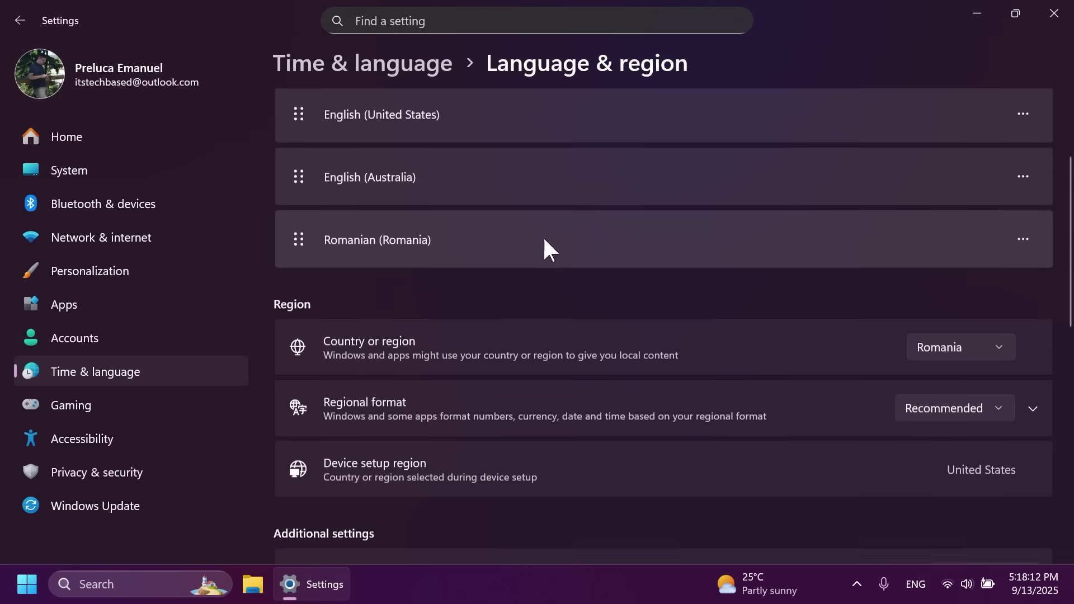
{"action": "scroll", "coordinate": [544, 240], "scroll_direction": "down", "scroll_amount": 3}
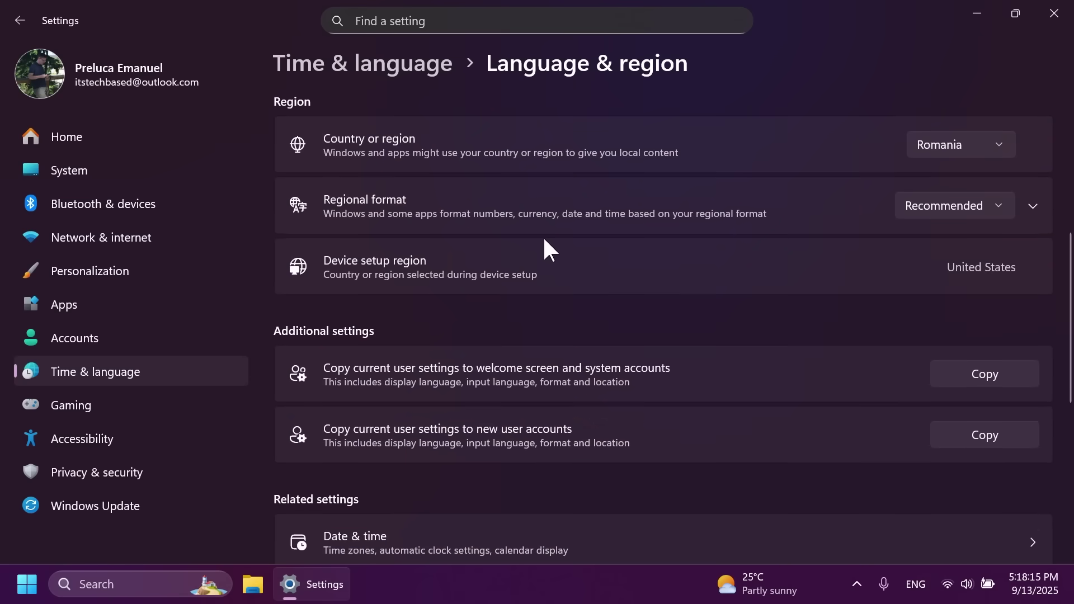
{"action": "scroll", "coordinate": [542, 236], "scroll_direction": "down", "scroll_amount": 1}
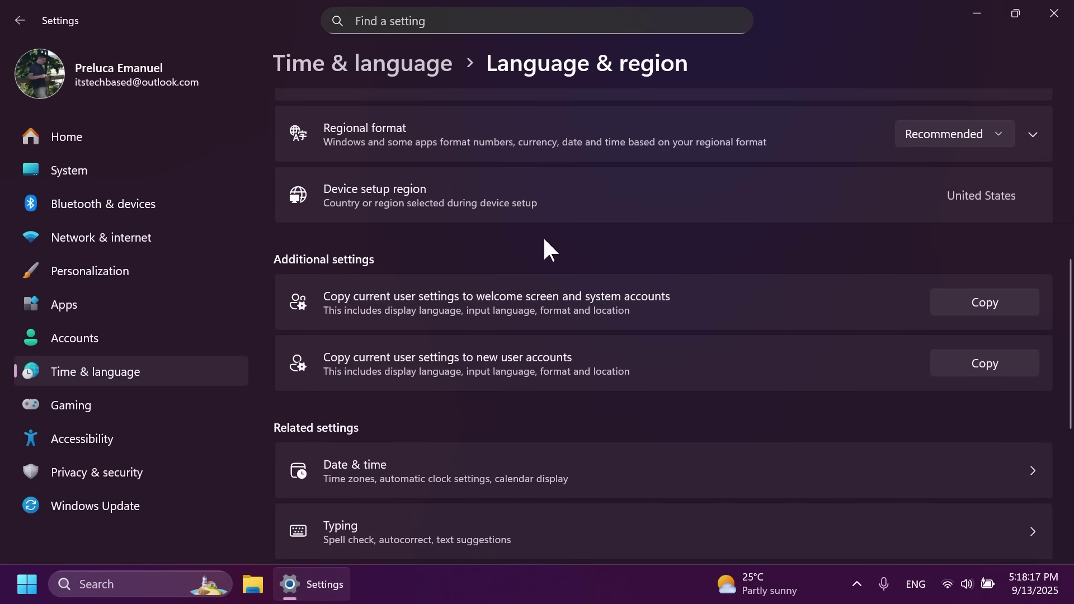
{"action": "scroll", "coordinate": [543, 236], "scroll_direction": "down", "scroll_amount": 1}
{"action": "scroll", "coordinate": [542, 236], "scroll_direction": "up", "scroll_amount": 1}
Browse the Accessibility settings, then view the Apps > Installed apps list
{"action": "left_click", "coordinate": [90, 437]}
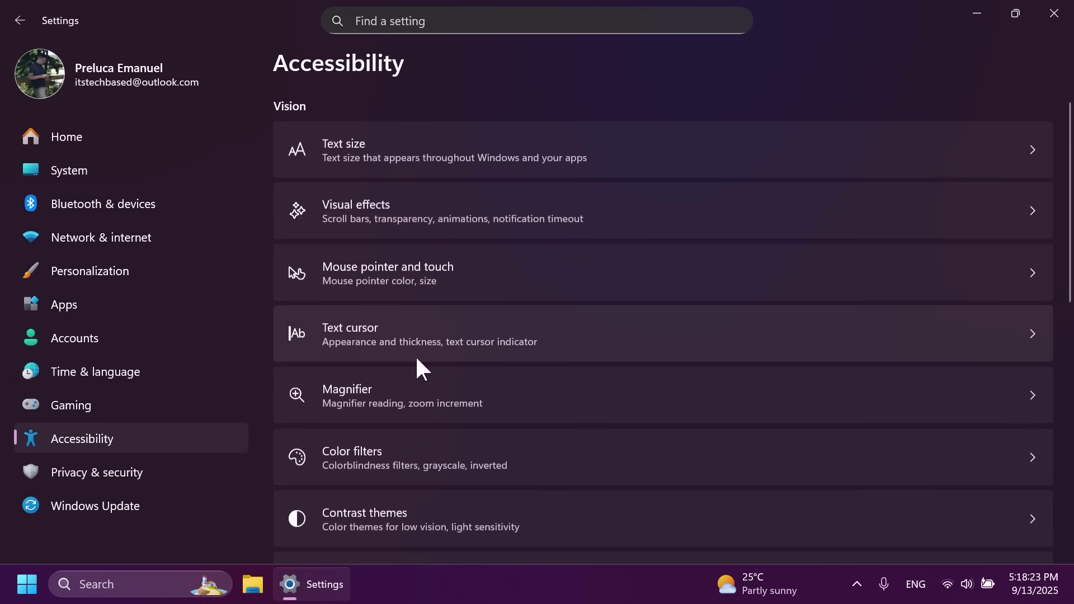
{"action": "scroll", "coordinate": [472, 318], "scroll_direction": "down", "scroll_amount": 1}
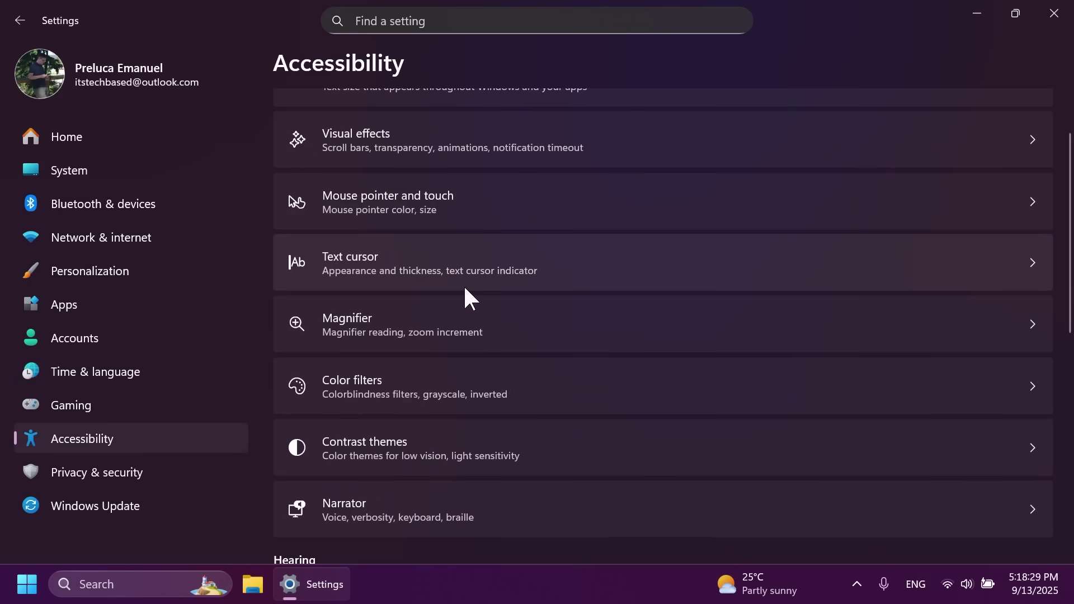
{"action": "scroll", "coordinate": [463, 296], "scroll_direction": "down", "scroll_amount": 8}
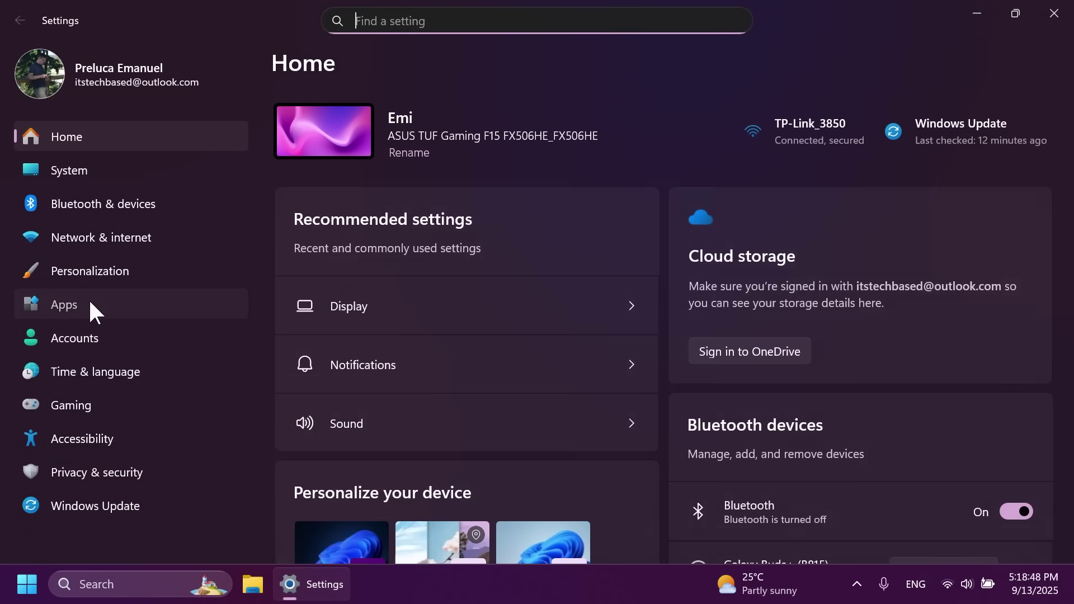
{"action": "left_click", "coordinate": [89, 307]}
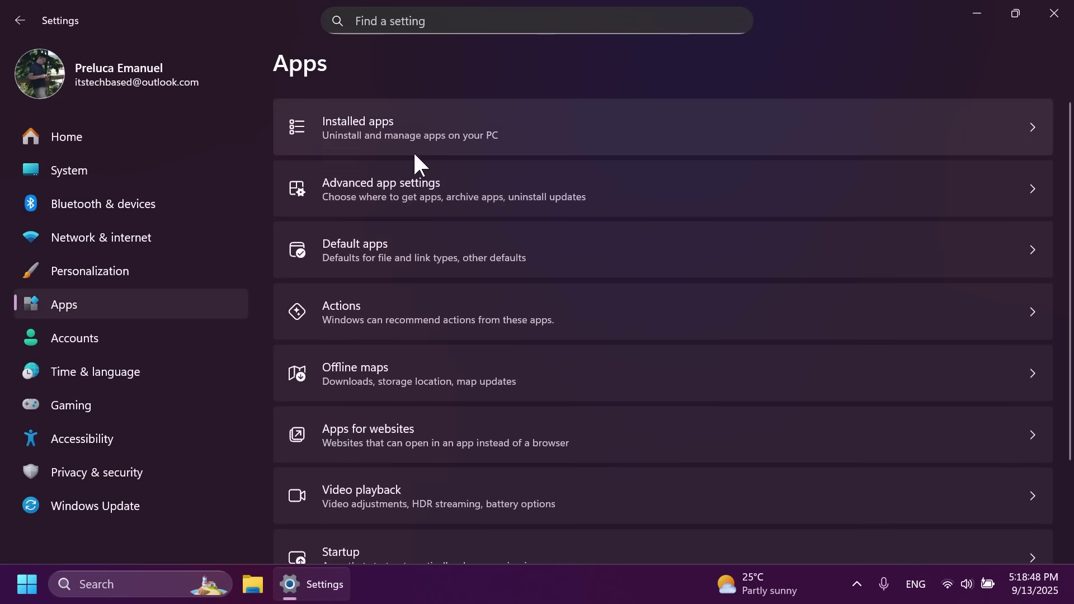
{"action": "left_click", "coordinate": [417, 154]}
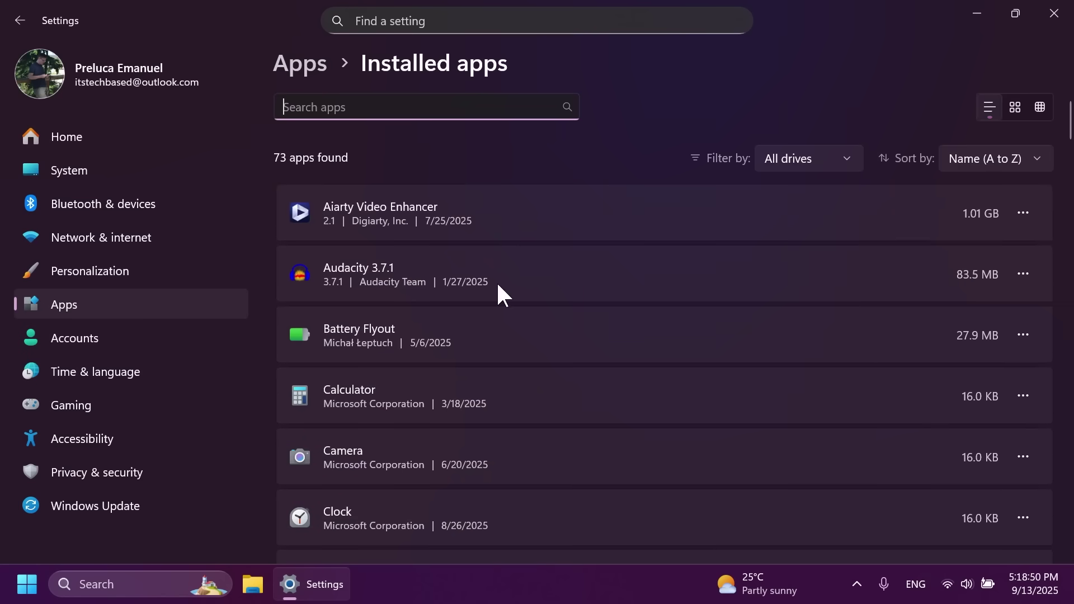
Go to System settings and open the Storage page
{"action": "left_click", "coordinate": [103, 167]}
{"action": "scroll", "coordinate": [504, 293], "scroll_direction": "down", "scroll_amount": 5}
{"action": "left_click", "coordinate": [417, 182]}
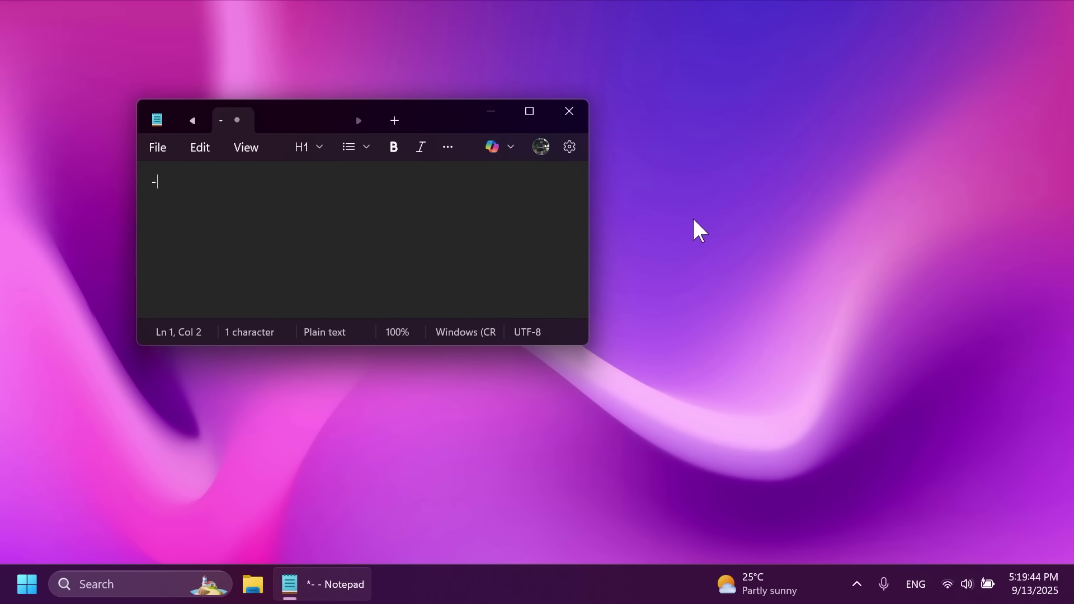
Add a second line to the Notepad note beginning with a dash
{"action": "key", "text": "Return"}
{"action": "type", "text": "-"}
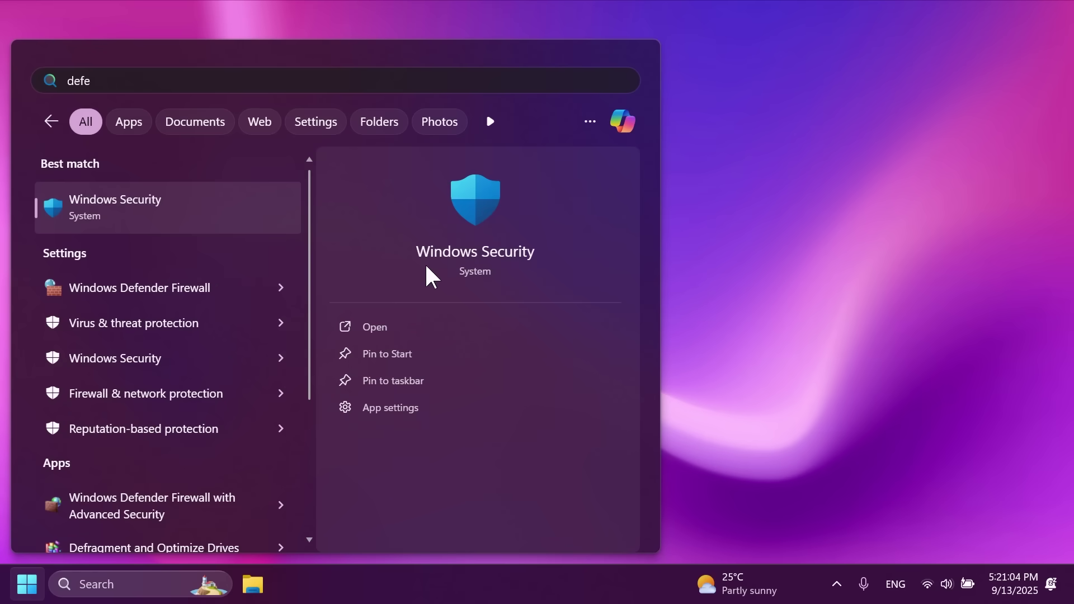
Launch Windows Security from the Start search results
{"action": "key", "text": "Return"}
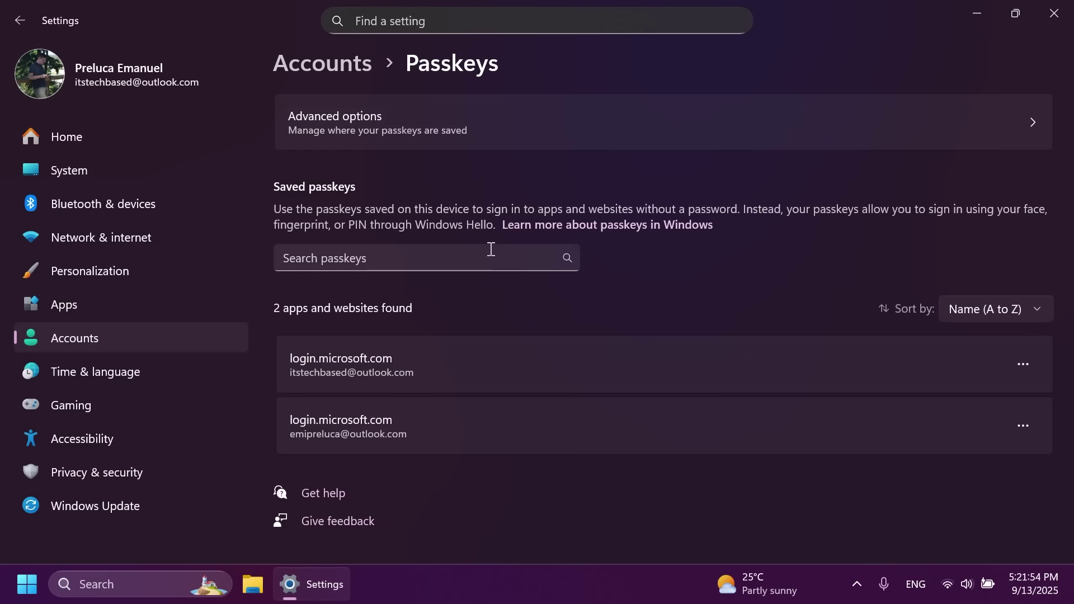
View the Advanced options on the Passkeys page
{"action": "left_click", "coordinate": [366, 131]}
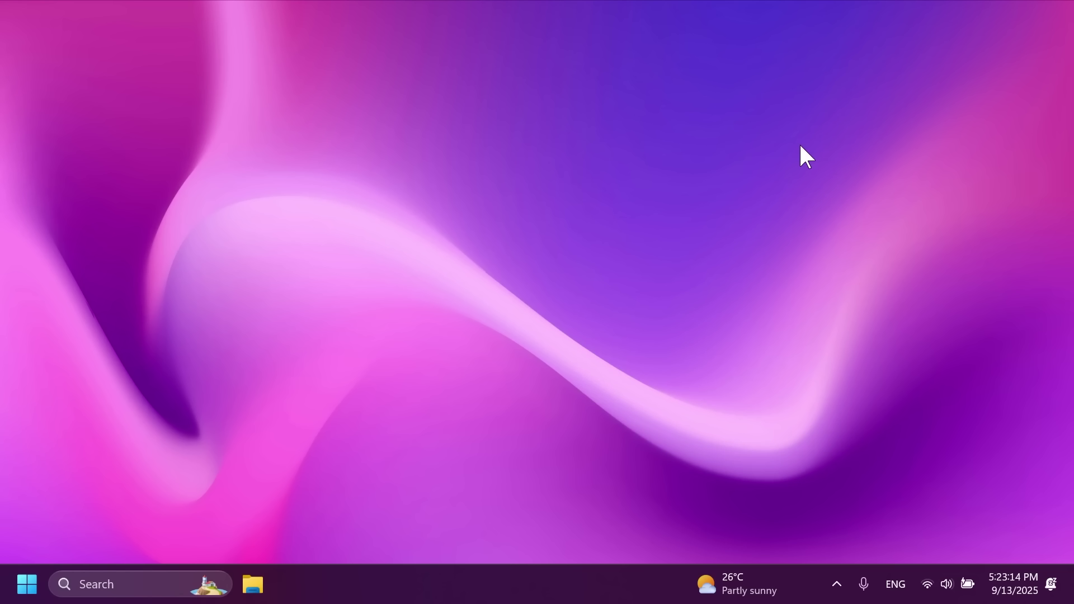
Show the Xbox Game Bar overlay with Win+G, dismiss it, then bring up Start
{"action": "key", "text": "super+g"}
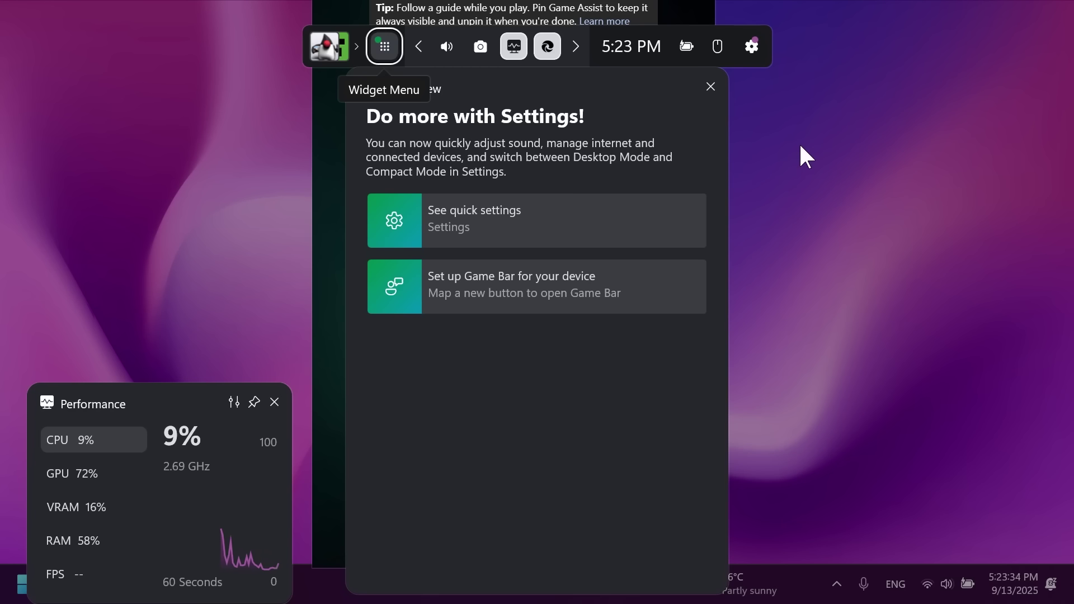
{"action": "left_click", "coordinate": [826, 180]}
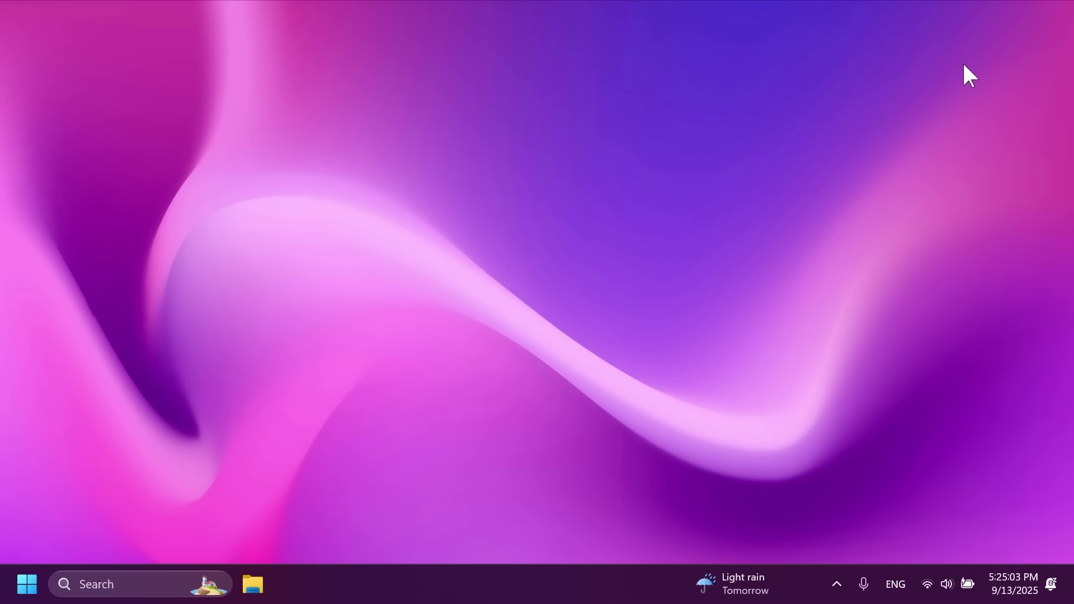
{"action": "key", "text": "super"}
Launch Microsoft Store from a 'store' search and check for updates under Downloads
{"action": "type", "text": "s"}
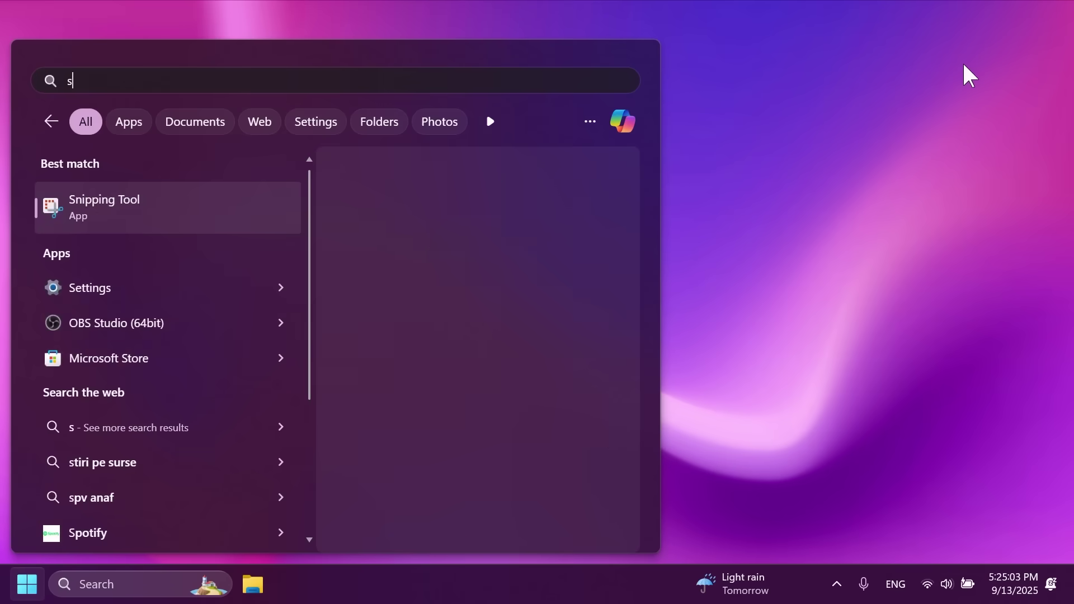
{"action": "type", "text": "tore"}
{"action": "key", "text": "Return"}
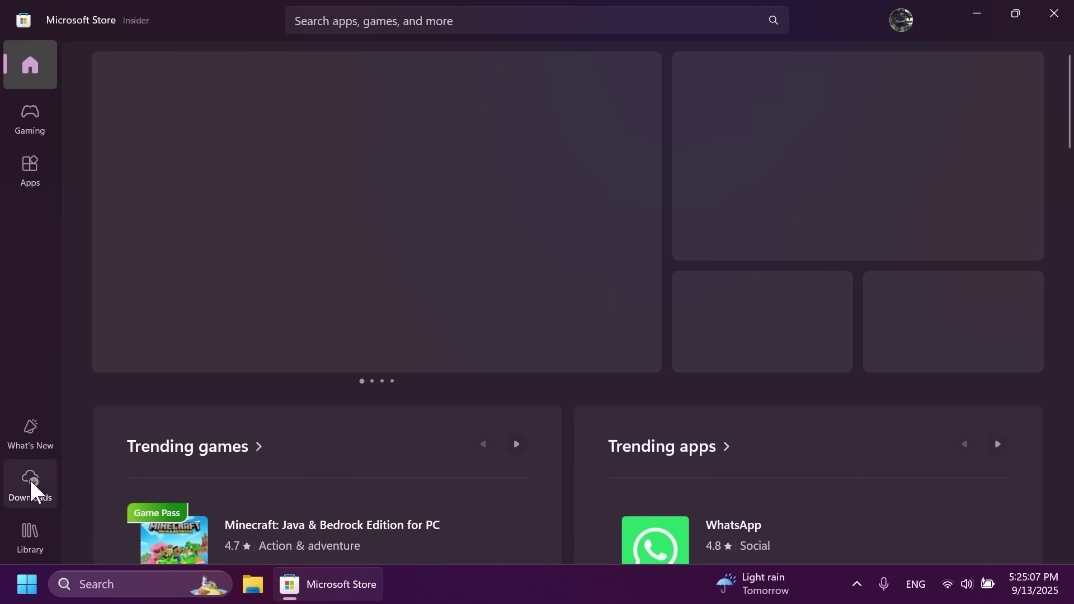
{"action": "left_click", "coordinate": [31, 482]}
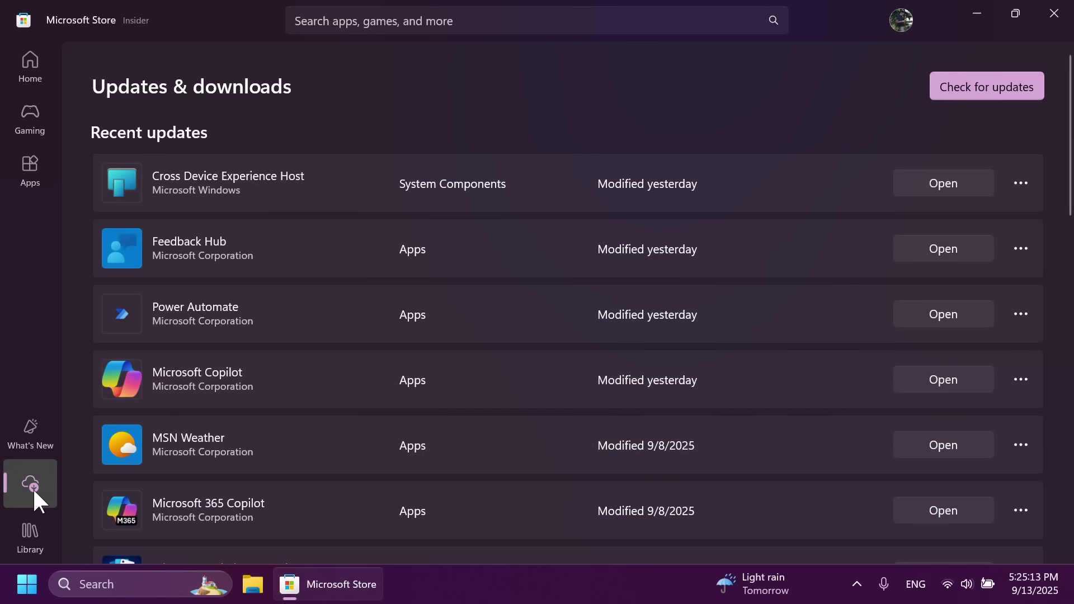
{"action": "left_click", "coordinate": [937, 95]}
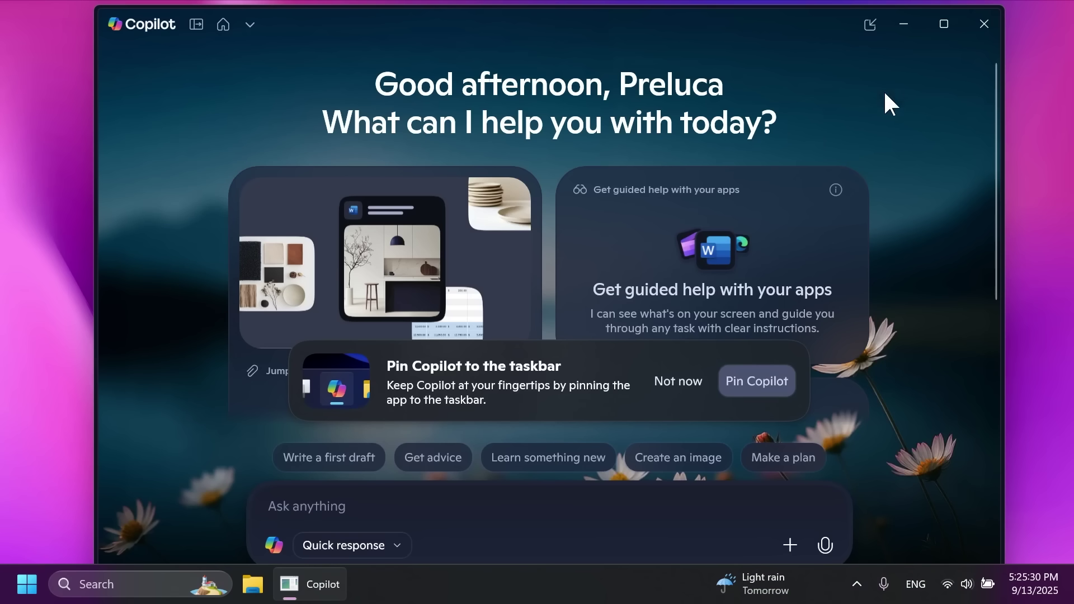
Maximize Copilot, decline pinning it to the taskbar, and scroll through its home cards
{"action": "left_click", "coordinate": [944, 25]}
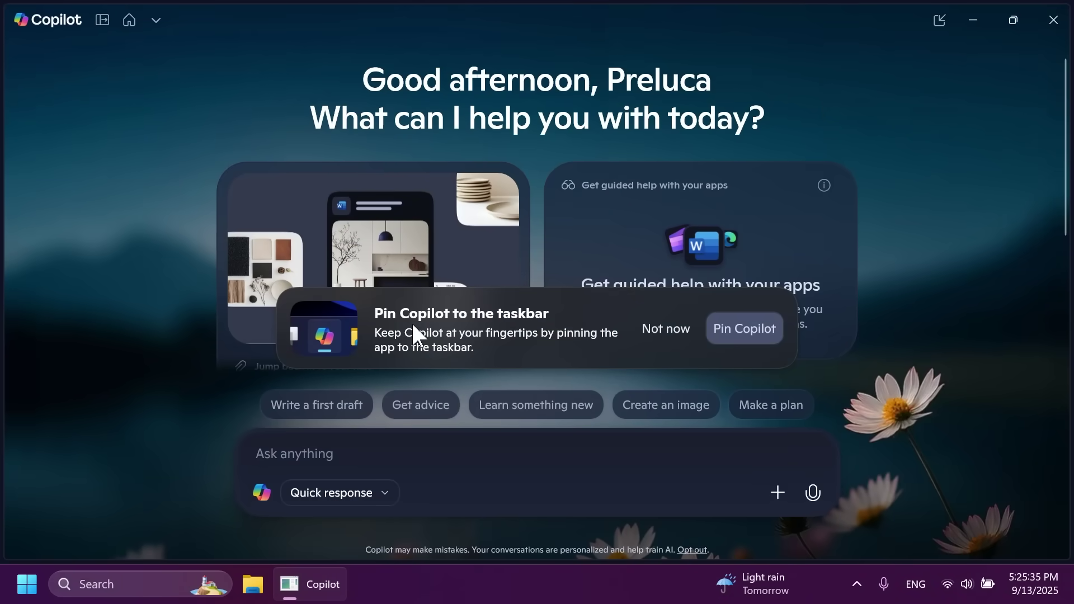
{"action": "left_click", "coordinate": [652, 329]}
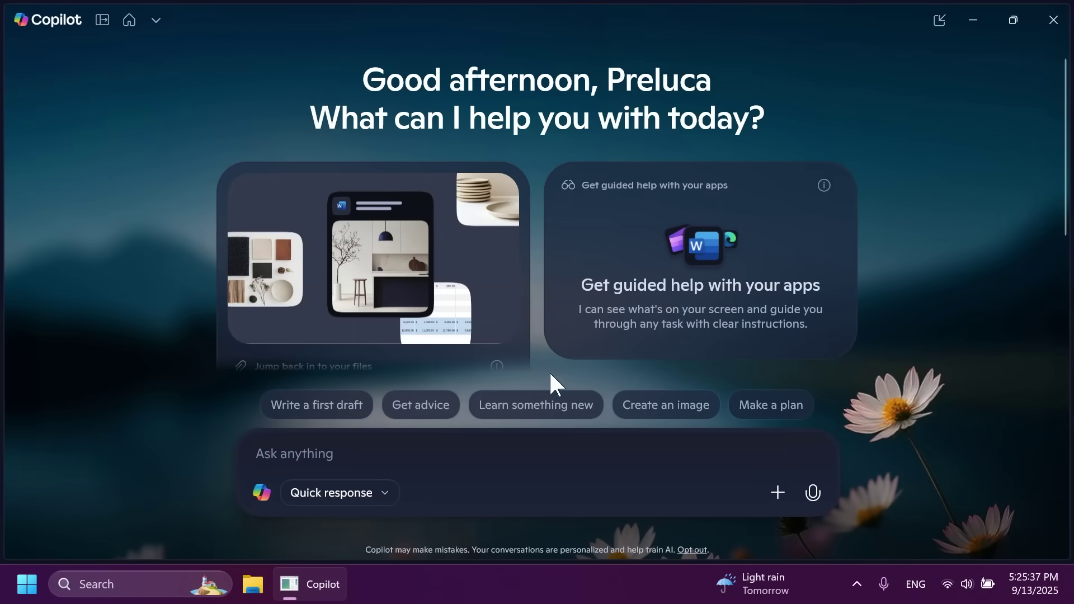
{"action": "scroll", "coordinate": [537, 284], "scroll_direction": "down", "scroll_amount": 5}
{"action": "scroll", "coordinate": [536, 283], "scroll_direction": "up", "scroll_amount": 5}
{"action": "scroll", "coordinate": [535, 200], "scroll_direction": "down", "scroll_amount": 2}
{"action": "scroll", "coordinate": [537, 204], "scroll_direction": "down", "scroll_amount": 2}
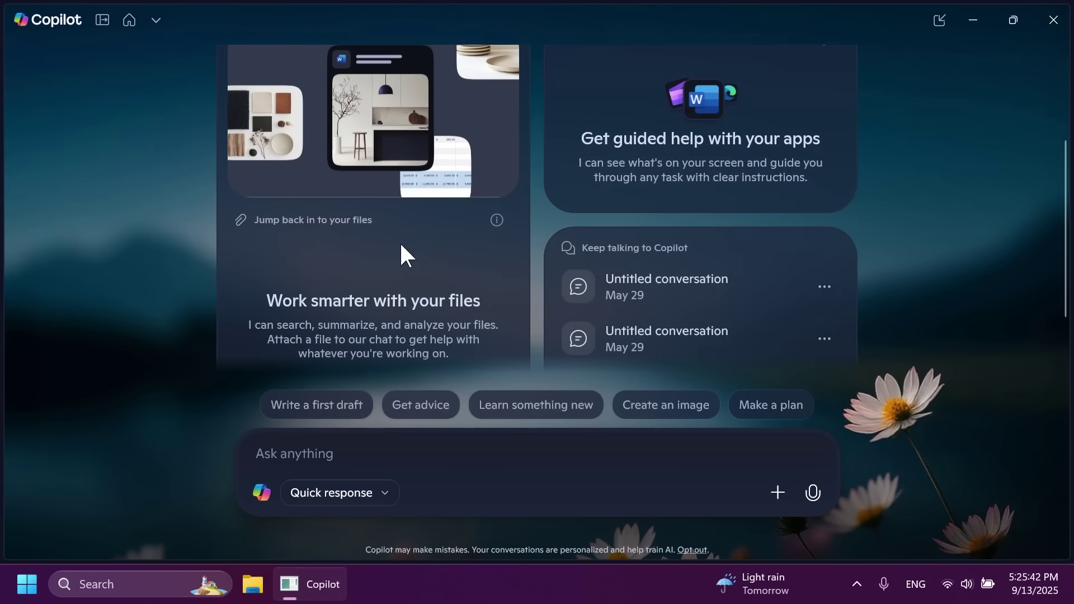
{"action": "scroll", "coordinate": [728, 156], "scroll_direction": "down", "scroll_amount": 3}
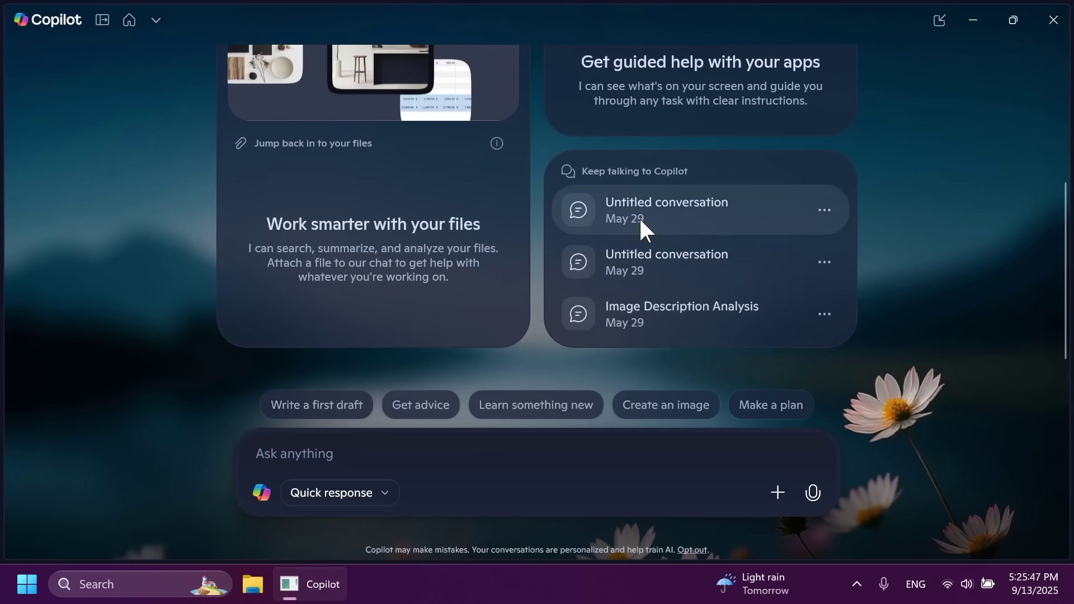
{"action": "scroll", "coordinate": [643, 260], "scroll_direction": "up", "scroll_amount": 8}
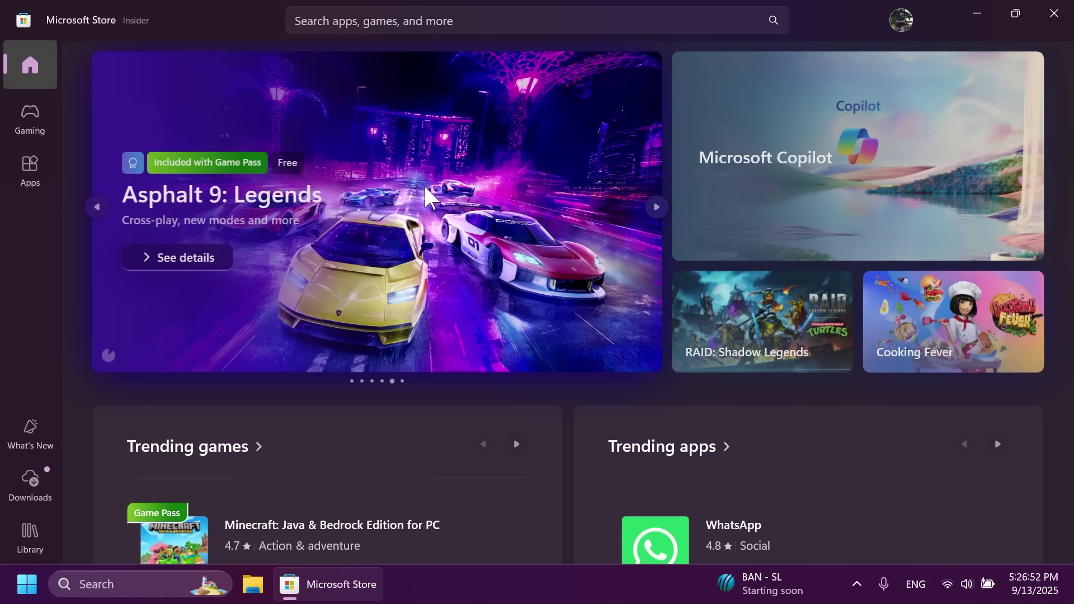
Return to the Store's Updates & downloads page
{"action": "left_click", "coordinate": [34, 479]}
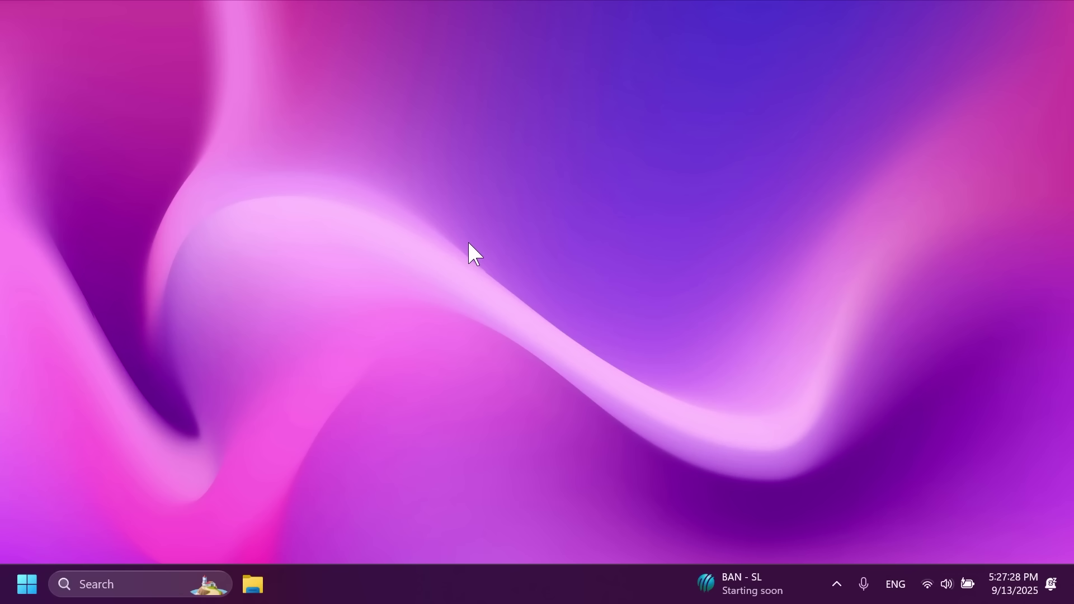
Open Settings and search 'dyna' to reach the Dynamic Lighting page
{"action": "key", "text": "super+i"}
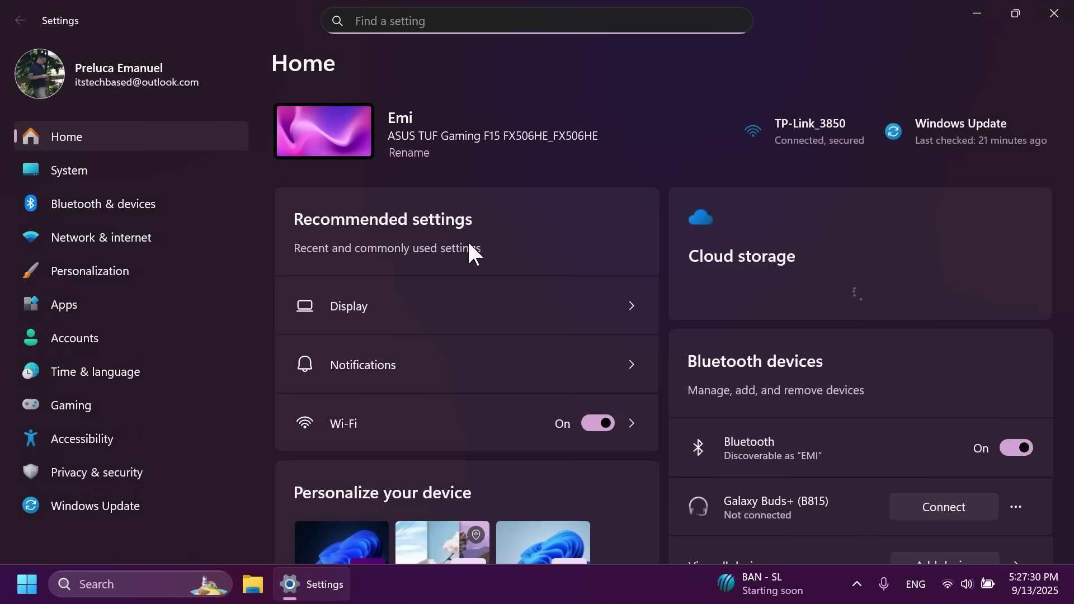
{"action": "type", "text": "dyna"}
{"action": "left_click", "coordinate": [526, 112]}
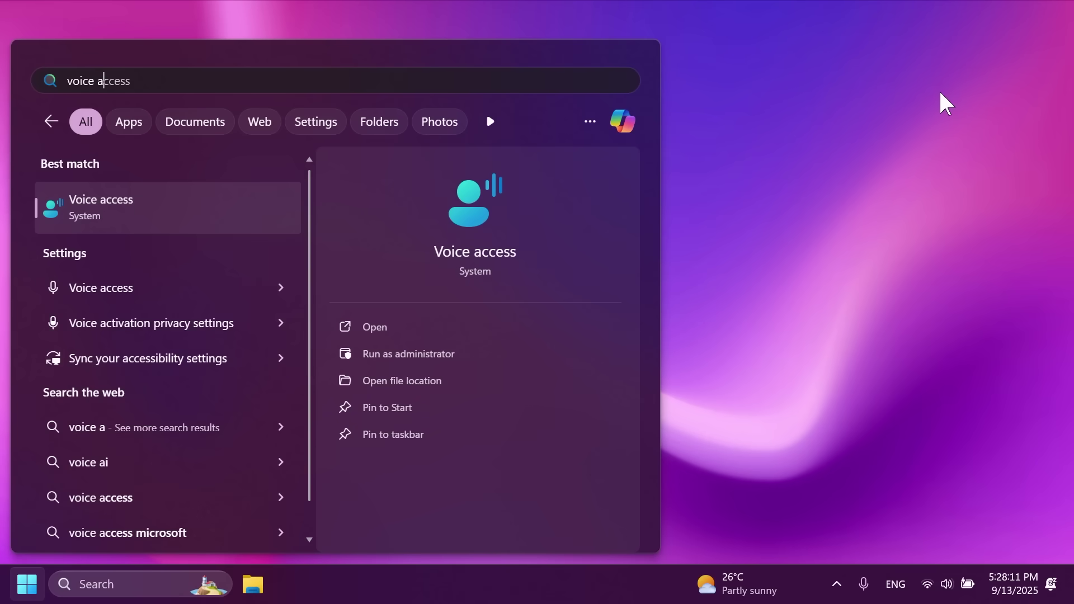
Open Accounts > Sign-in options in Settings to view Facial recognition
{"action": "key", "text": "super+i"}
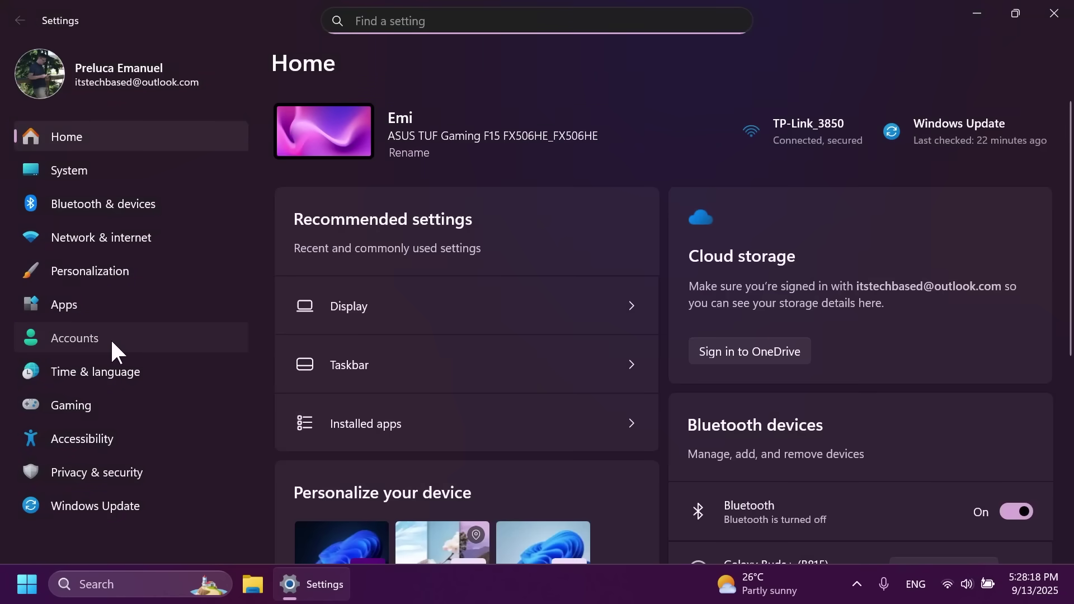
{"action": "left_click", "coordinate": [125, 339]}
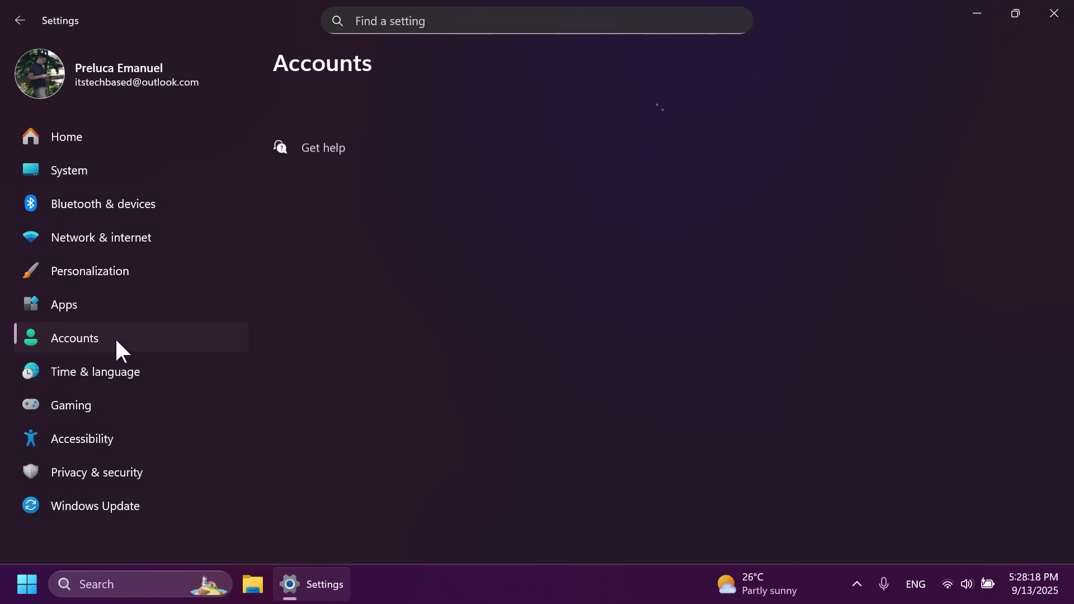
{"action": "left_click", "coordinate": [412, 353]}
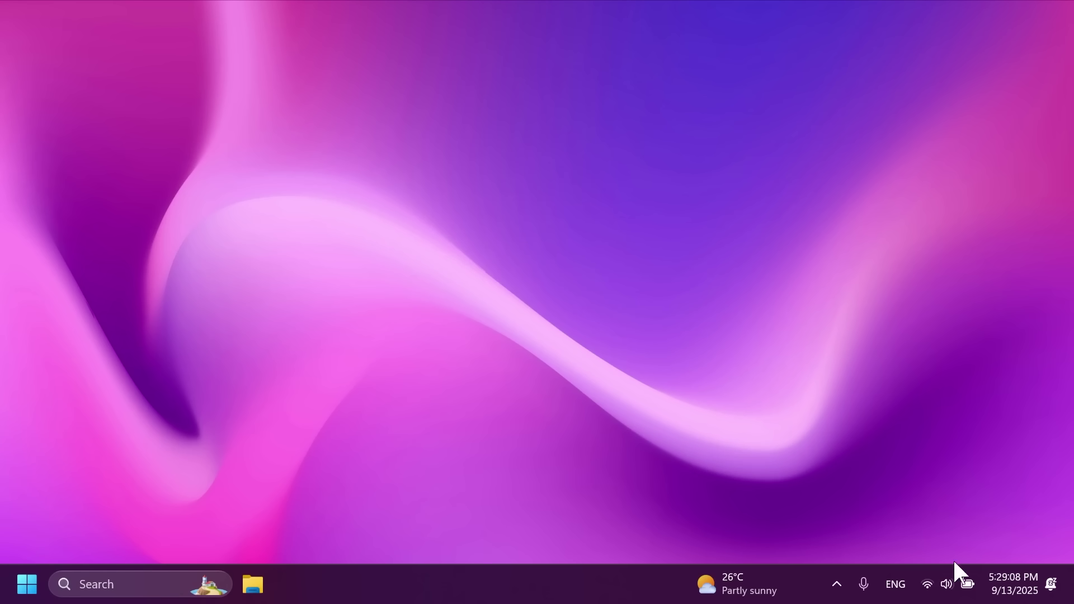
Start a check for updates on the Windows Update page in Settings
{"action": "left_click", "coordinate": [954, 583]}
{"action": "key", "text": "super+i"}
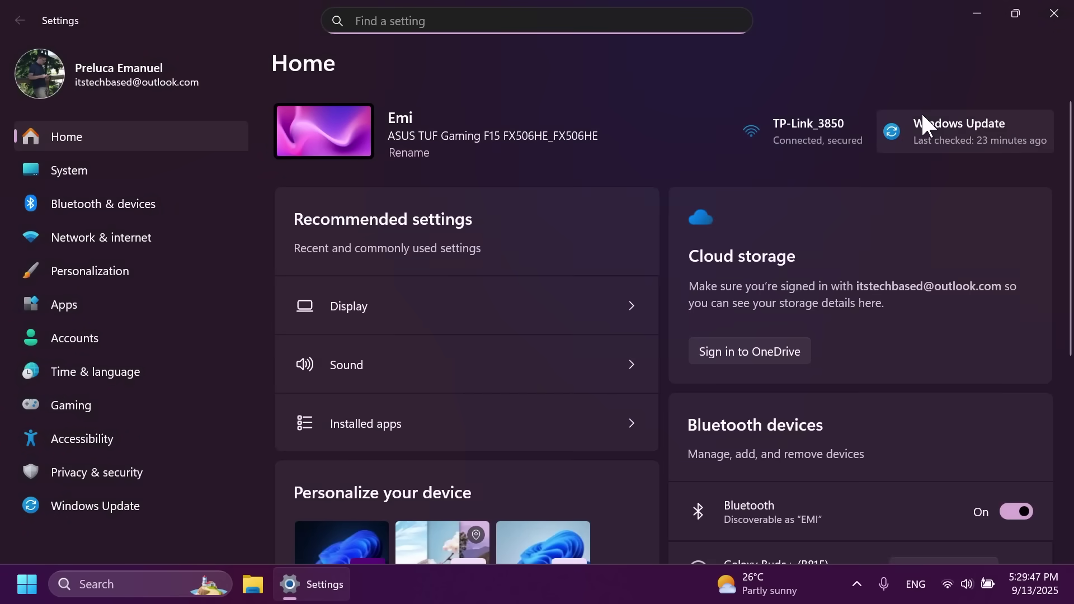
{"action": "left_click", "coordinate": [922, 117]}
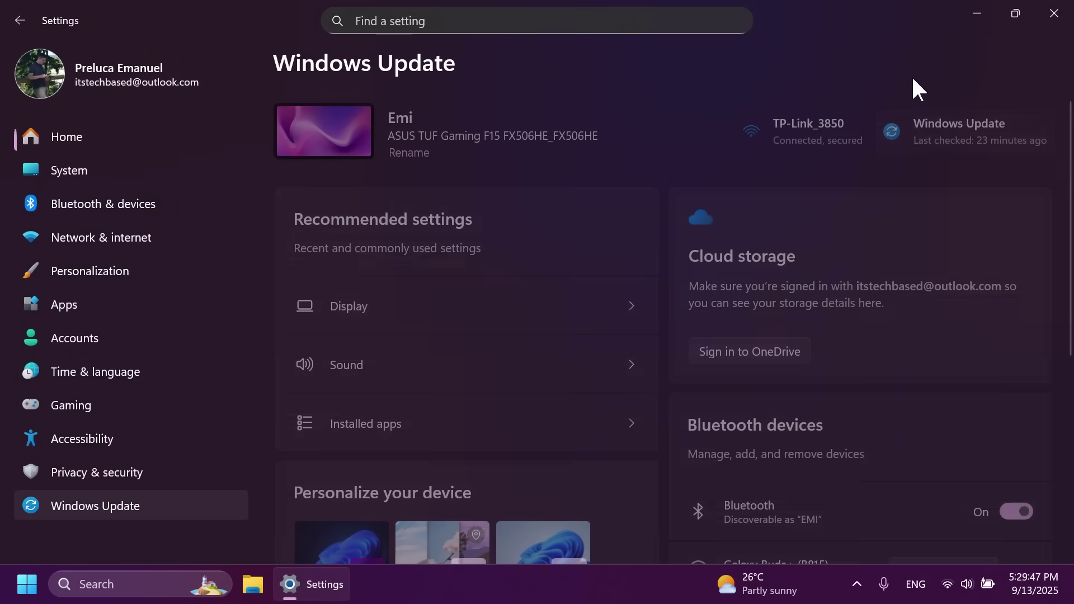
{"action": "left_click", "coordinate": [958, 140]}
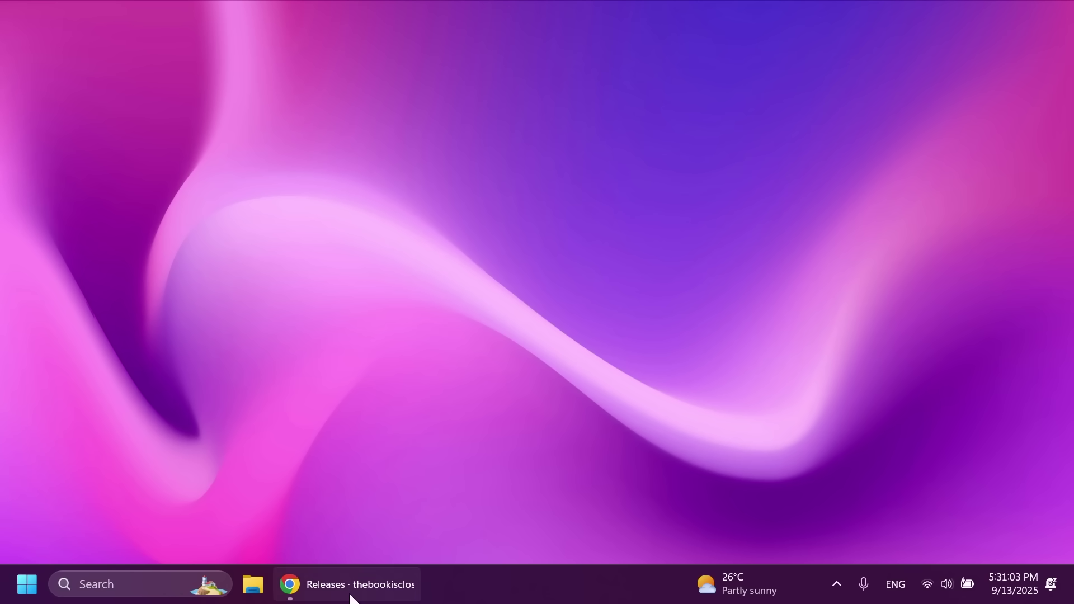
Open the ViVeTool v0.3.4 GitHub release page and scroll to its Assets list
{"action": "left_click", "coordinate": [347, 584]}
{"action": "scroll", "coordinate": [529, 252], "scroll_direction": "down", "scroll_amount": 1}
{"action": "scroll", "coordinate": [521, 285], "scroll_direction": "down", "scroll_amount": 4}
{"action": "scroll", "coordinate": [453, 258], "scroll_direction": "up", "scroll_amount": 1}
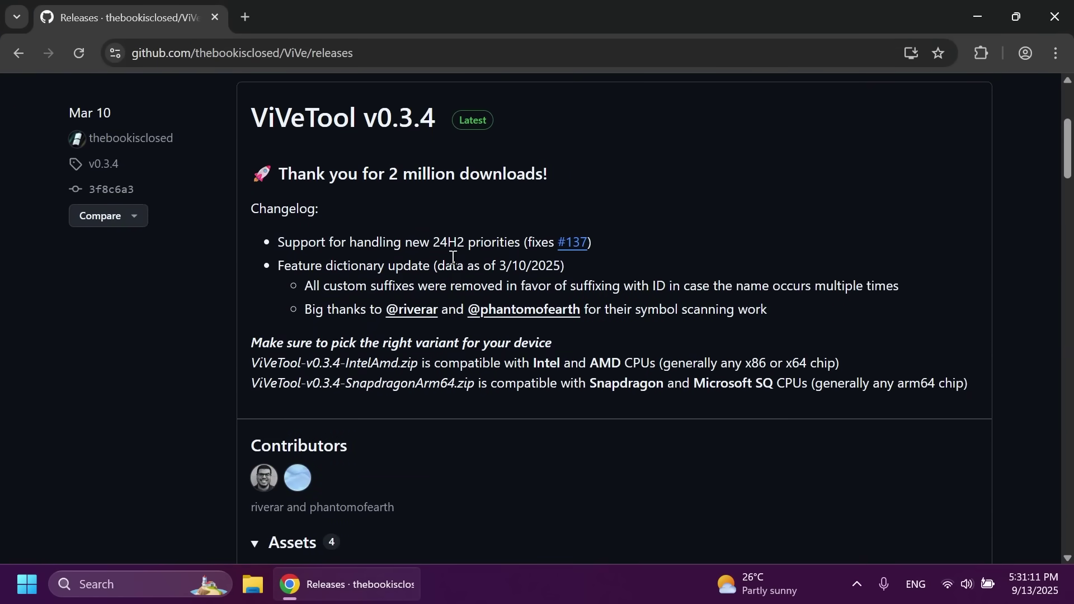
{"action": "scroll", "coordinate": [448, 269], "scroll_direction": "down", "scroll_amount": 3}
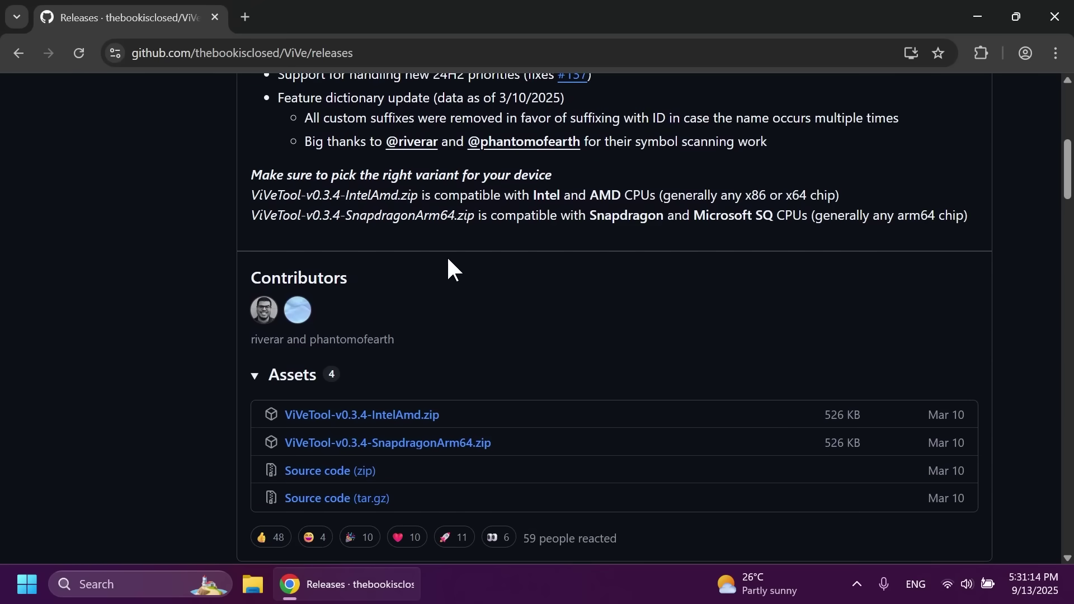
Download ViVeTool-v0.3.4-IntelAmd.zip and choose C:\hidden features as the extraction destination
{"action": "left_click", "coordinate": [417, 416]}
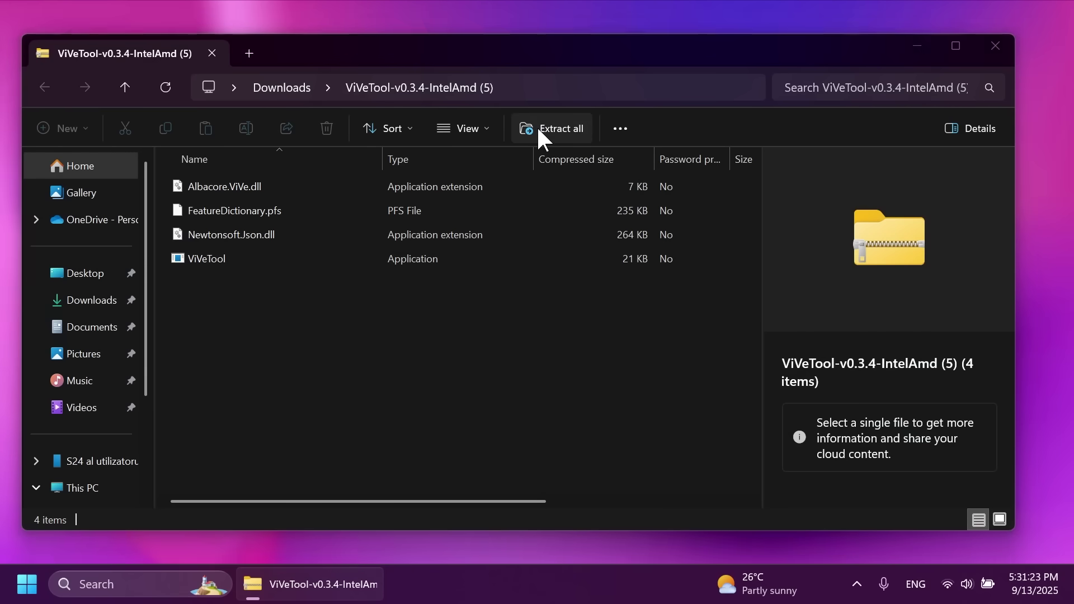
{"action": "left_click", "coordinate": [542, 133]}
{"action": "left_click", "coordinate": [712, 216]}
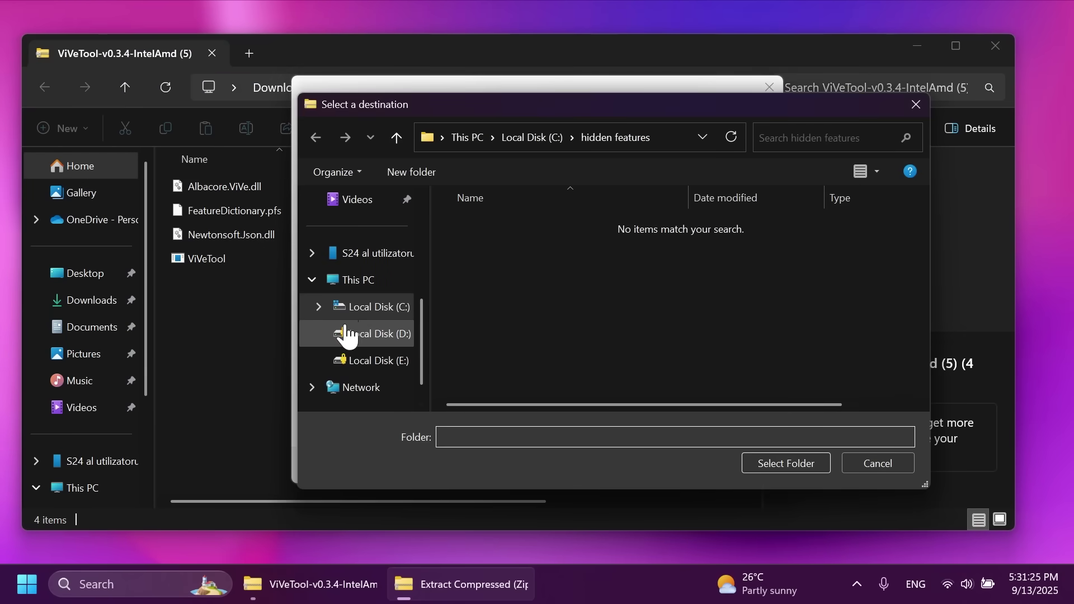
{"action": "left_click", "coordinate": [369, 308]}
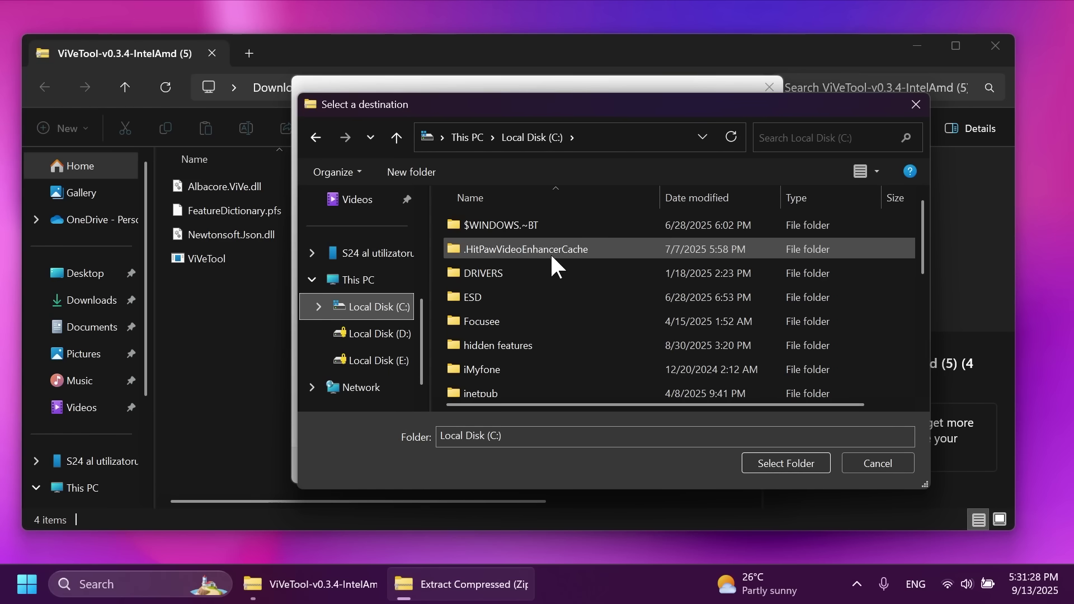
{"action": "double_click", "coordinate": [544, 345]}
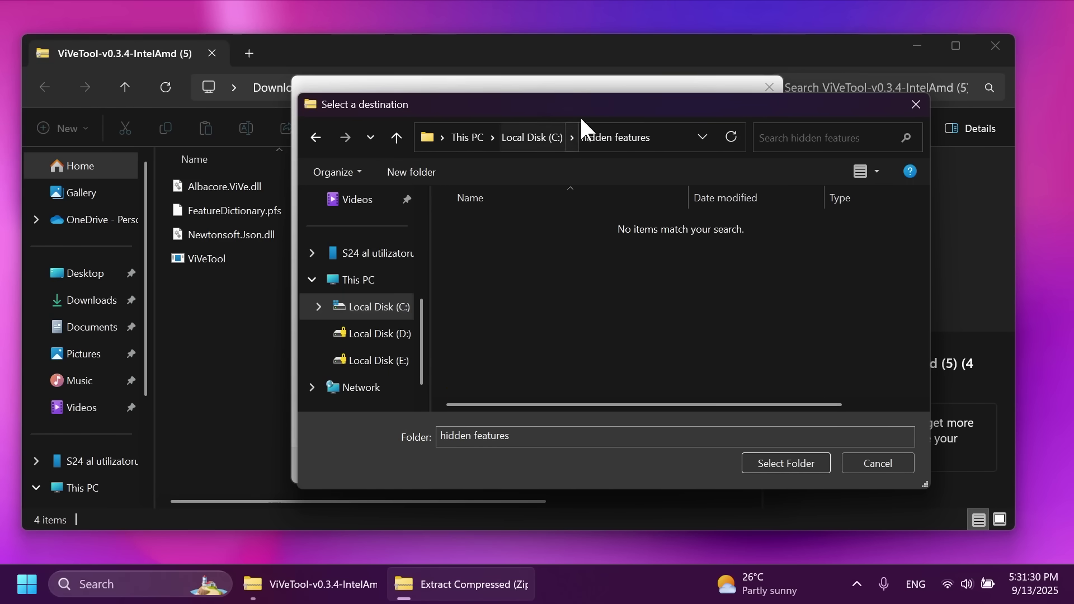
{"action": "left_click", "coordinate": [759, 465]}
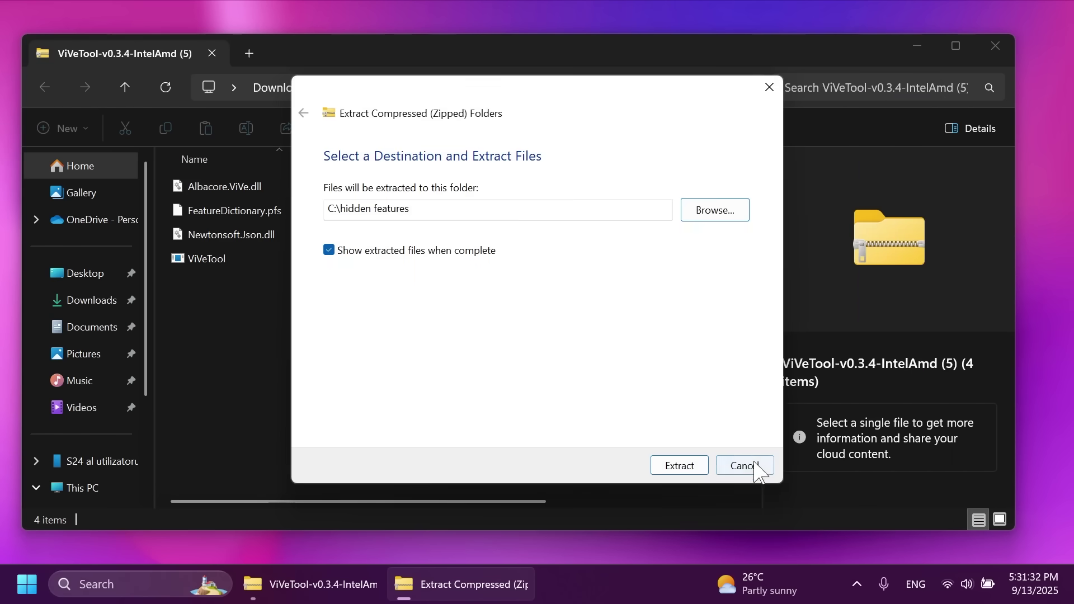
Extract the files into C:\hidden features, replacing existing copies, and close the Explorer windows
{"action": "left_click", "coordinate": [511, 211]}
{"action": "key", "text": "ctrl+a"}
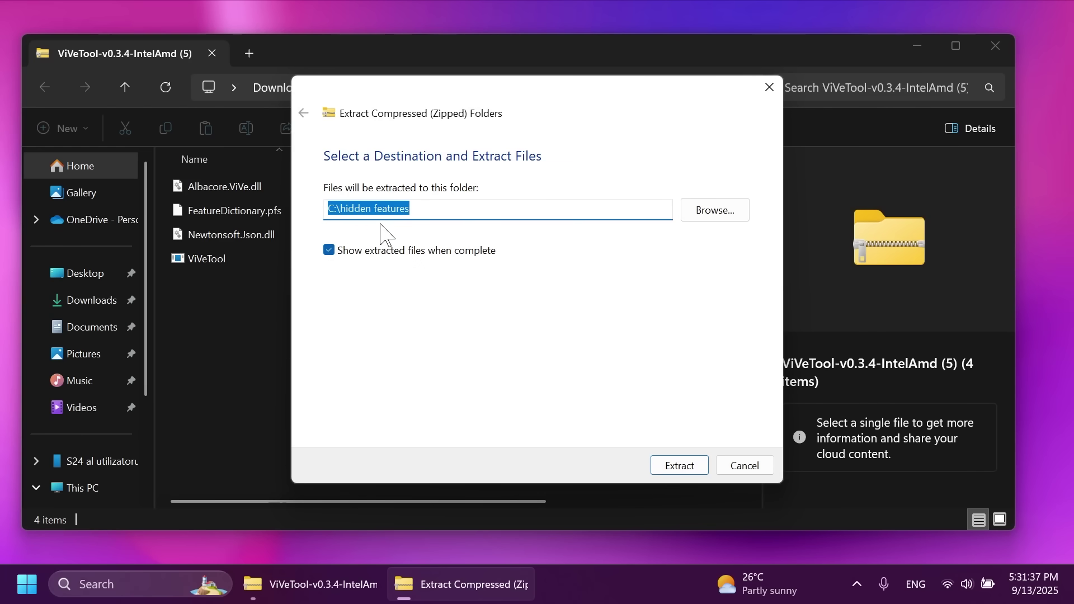
{"action": "left_click", "coordinate": [676, 467]}
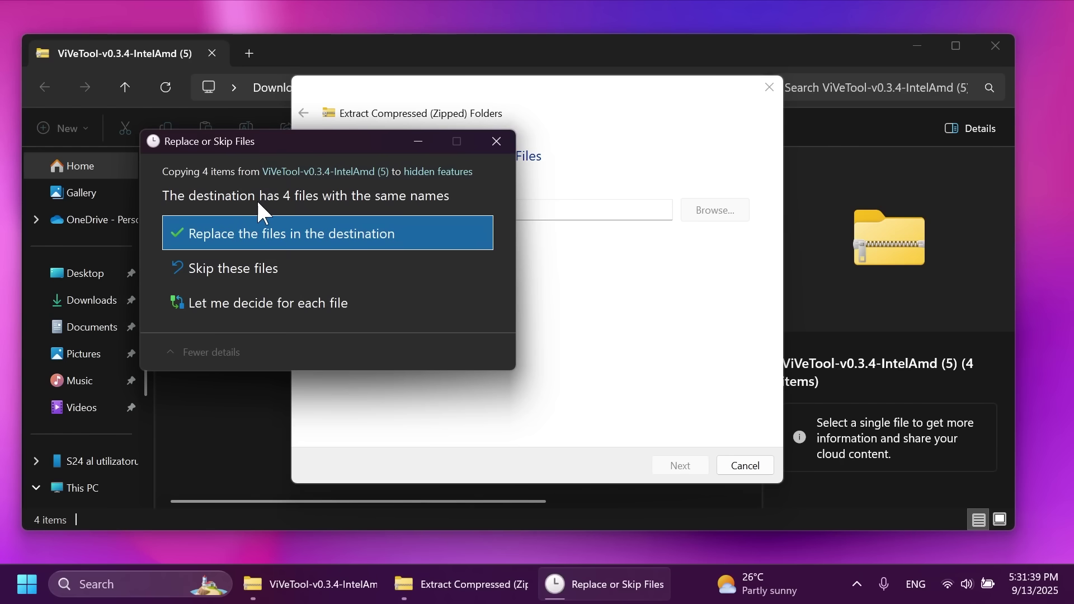
{"action": "left_click", "coordinate": [242, 234]}
{"action": "left_click", "coordinate": [1005, 70]}
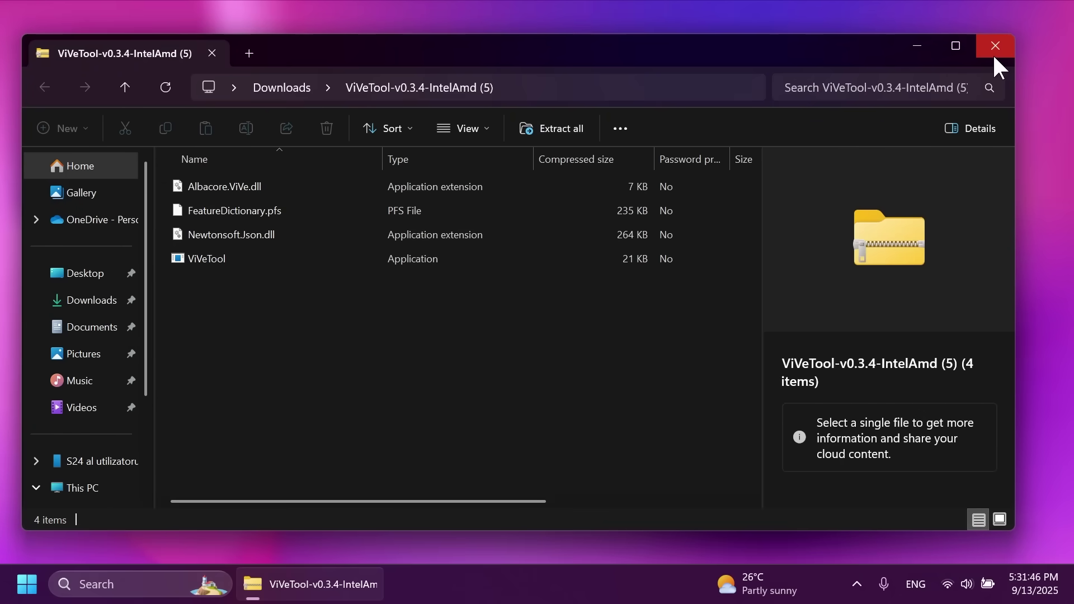
{"action": "left_click", "coordinate": [995, 56]}
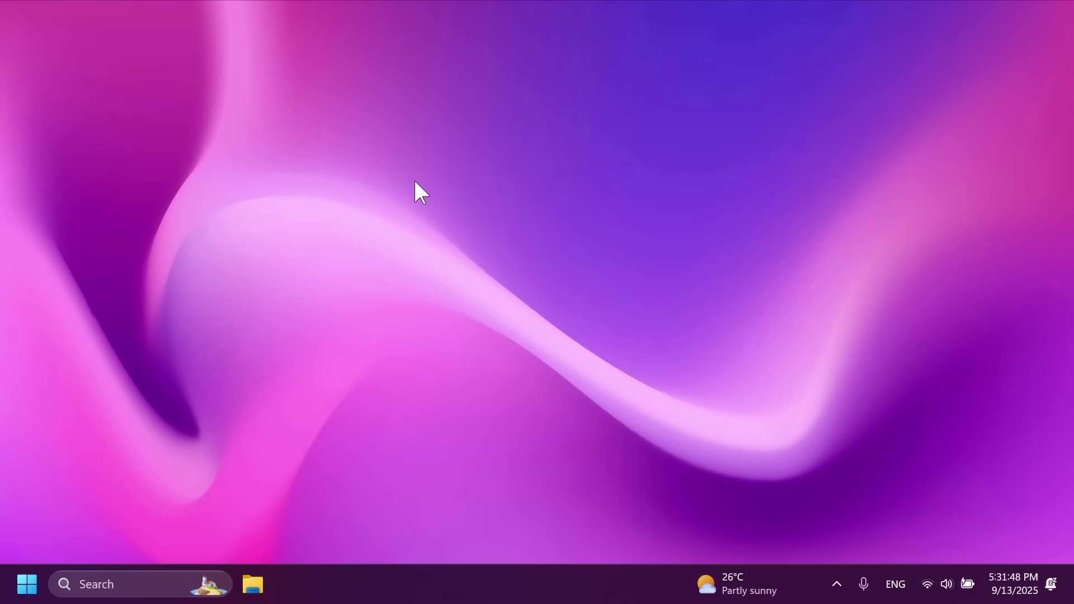
Launch Command Prompt as administrator from a cmd search
{"action": "key", "text": "super"}
{"action": "type", "text": "cmd"}
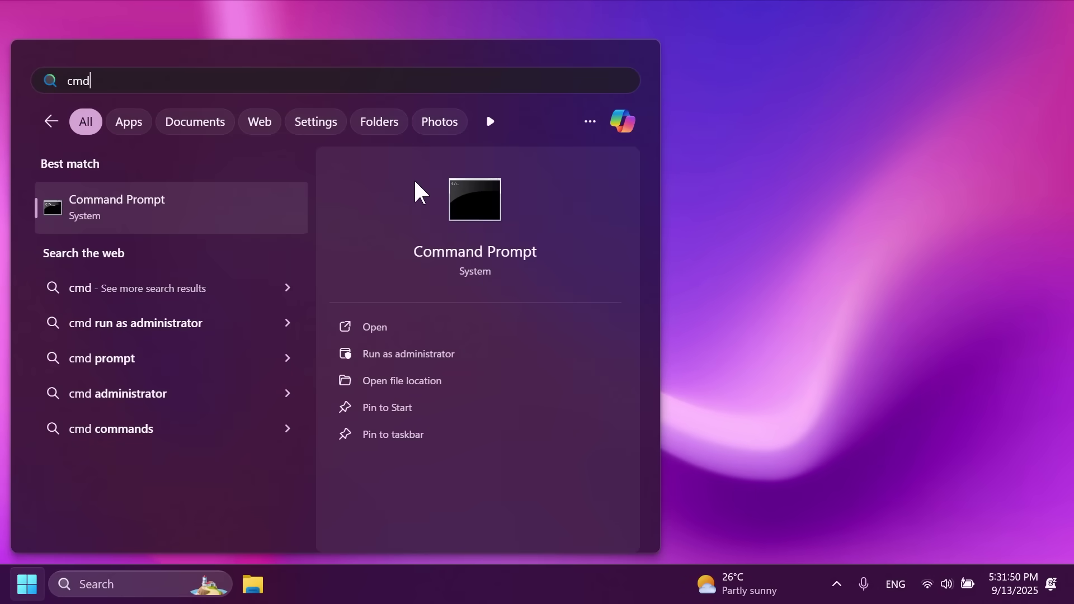
{"action": "left_click", "coordinate": [402, 356]}
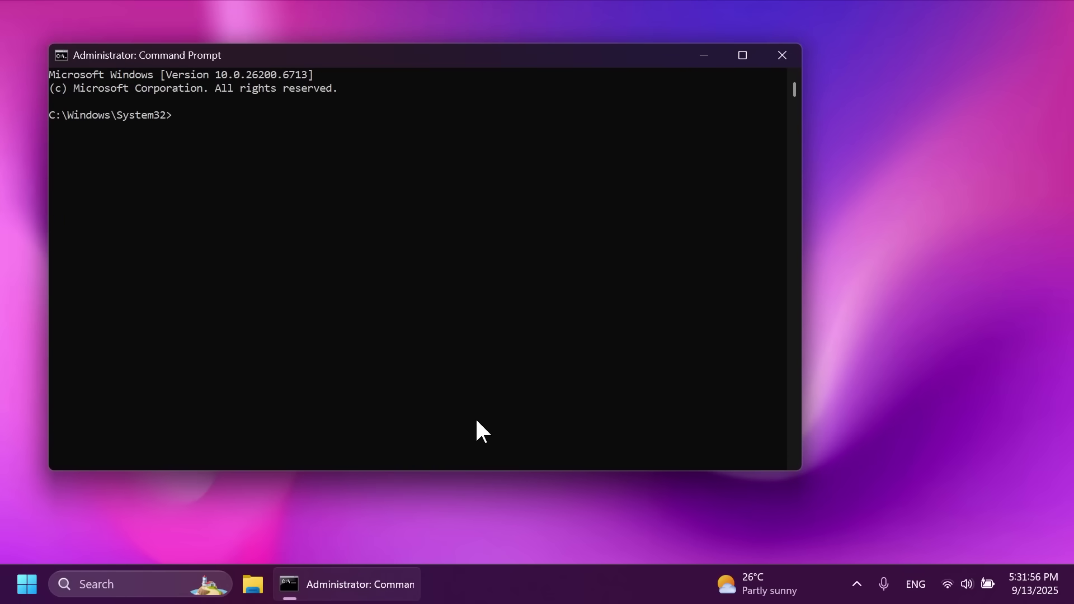
In C:\hidden features, run vivetool /enable /id:57048226
{"action": "type", "text": "cd C:\\hidden features"}
{"action": "key", "text": "Return"}
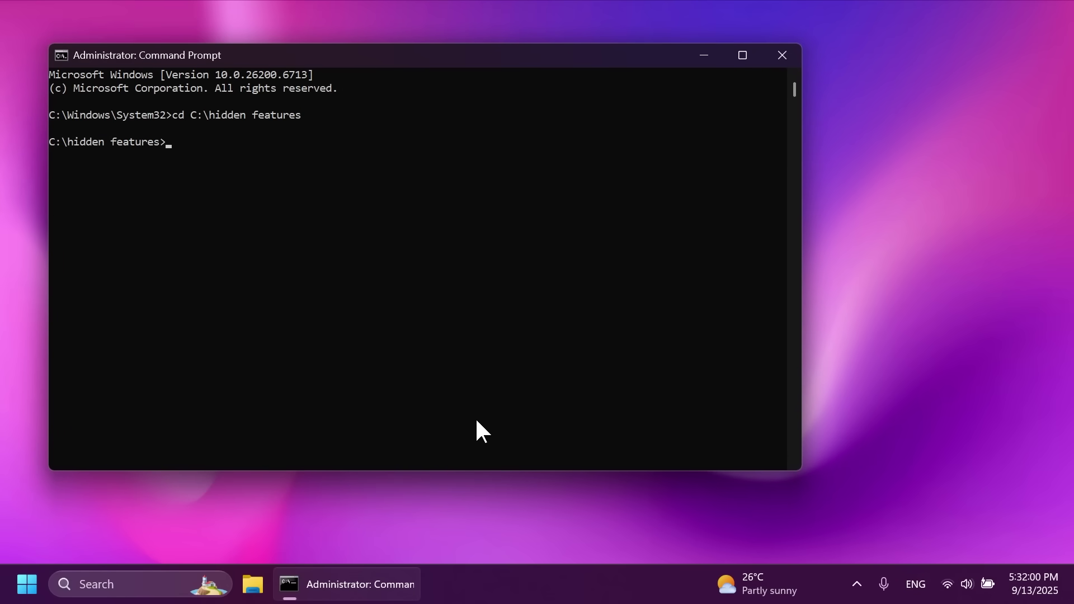
{"action": "type", "text": "vivetool /enable /id"}
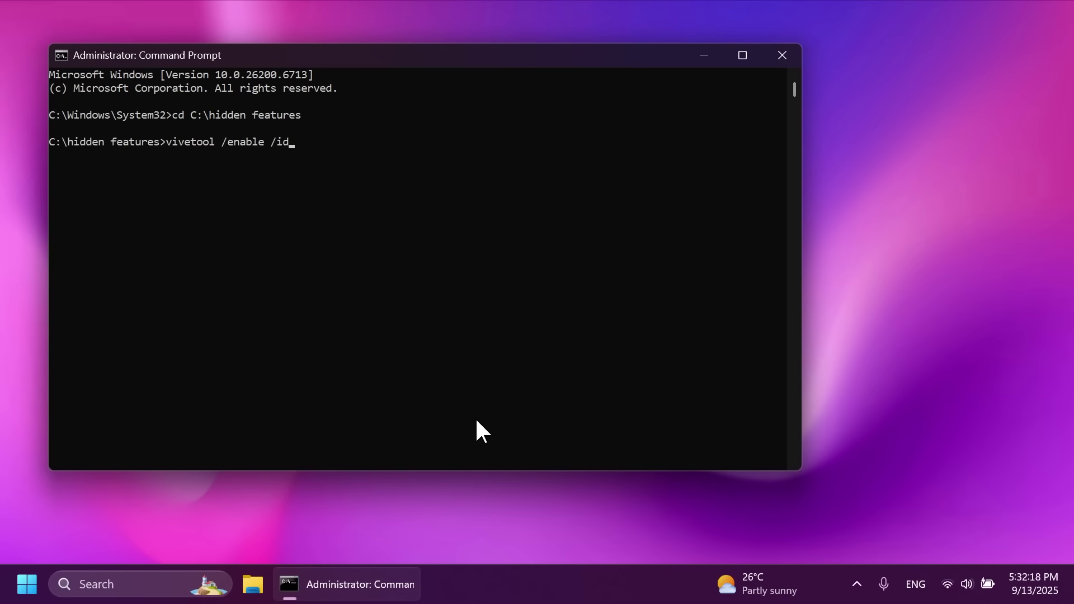
{"action": "type", "text": ":57048226"}
{"action": "key", "text": "Return"}
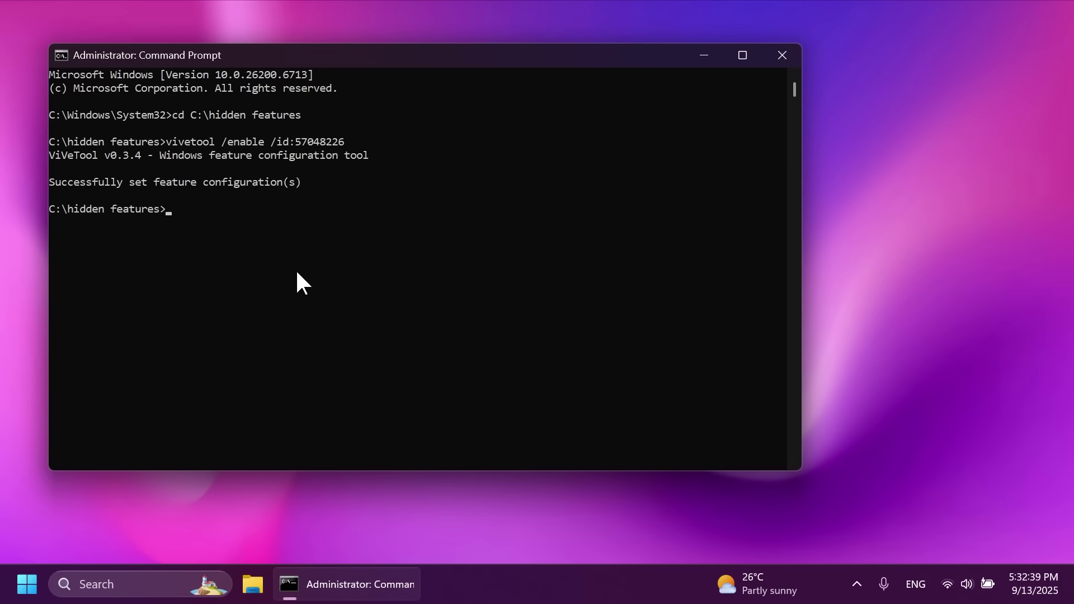
Highlight the first success message, then rerun vivetool with feature ID 47205210
{"action": "left_click_drag", "start_coordinate": [309, 182], "coordinate": [52, 185]}
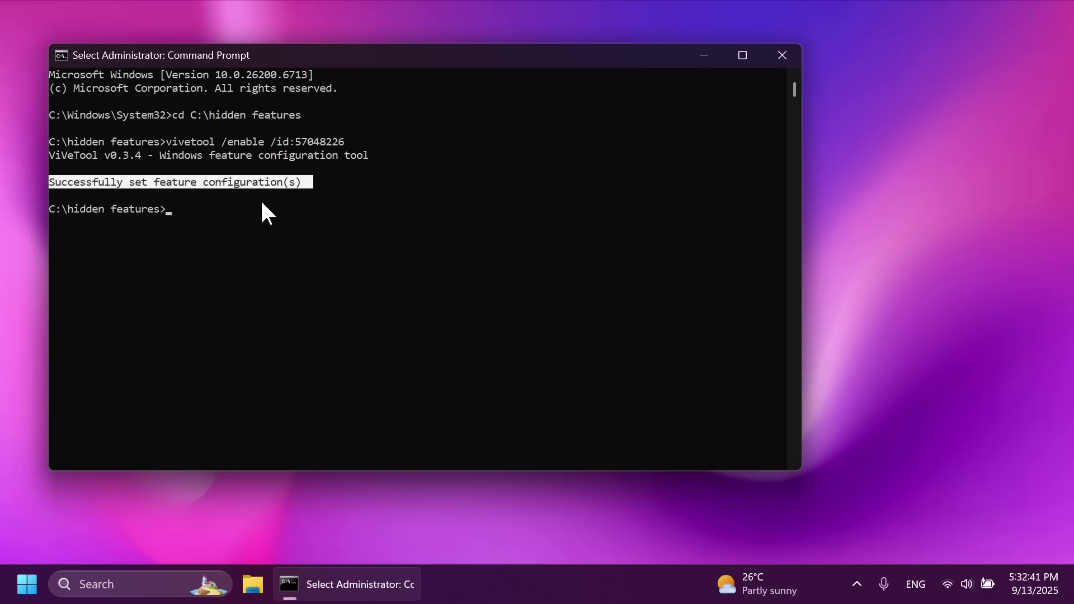
{"action": "left_click", "coordinate": [224, 210]}
{"action": "key", "text": "Escape"}
{"action": "key", "text": "Up"}
{"action": "key", "text": "BackSpace"}
{"action": "key", "text": "BackSpace"}
{"action": "key", "text": "BackSpace"}
{"action": "key", "text": "BackSpace"}
{"action": "key", "text": "BackSpace"}
{"action": "key", "text": "BackSpace"}
{"action": "key", "text": "BackSpace"}
{"action": "key", "text": "BackSpace"}
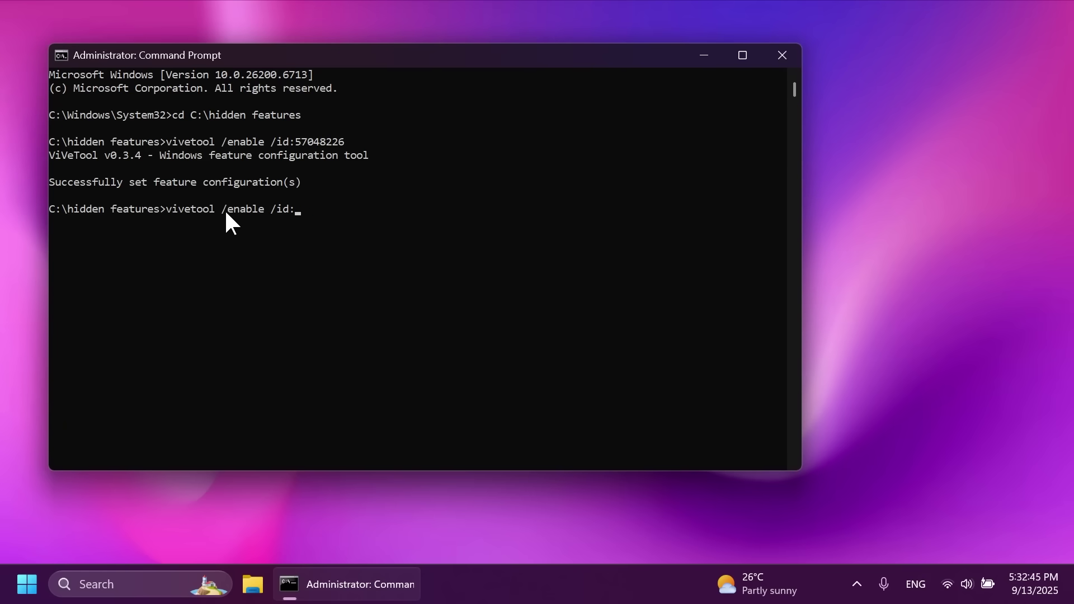
{"action": "type", "text": "47"}
{"action": "type", "text": "205210"}
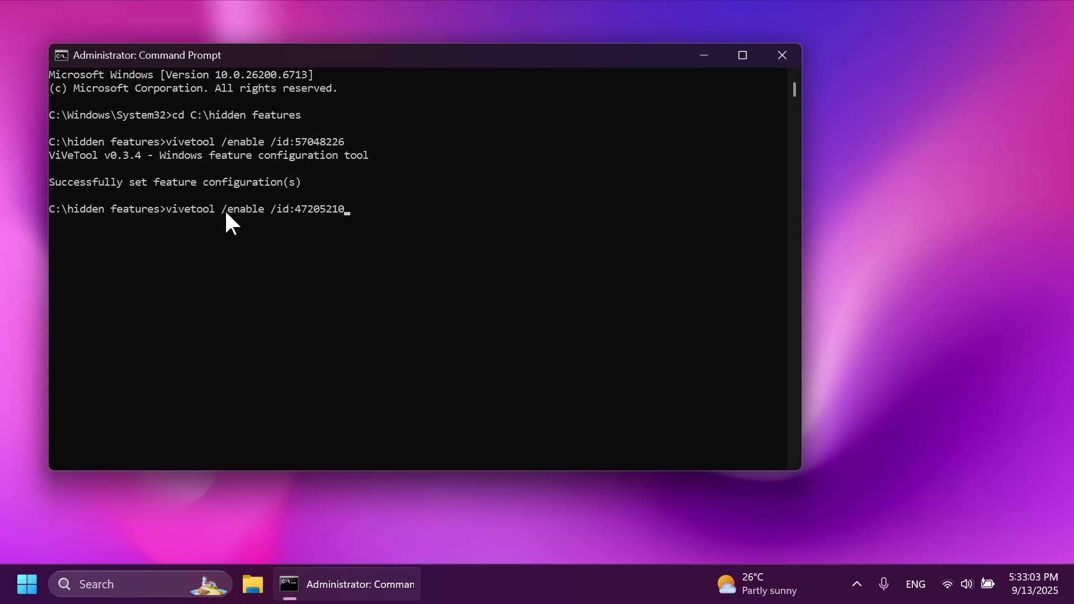
{"action": "key", "text": "Return"}
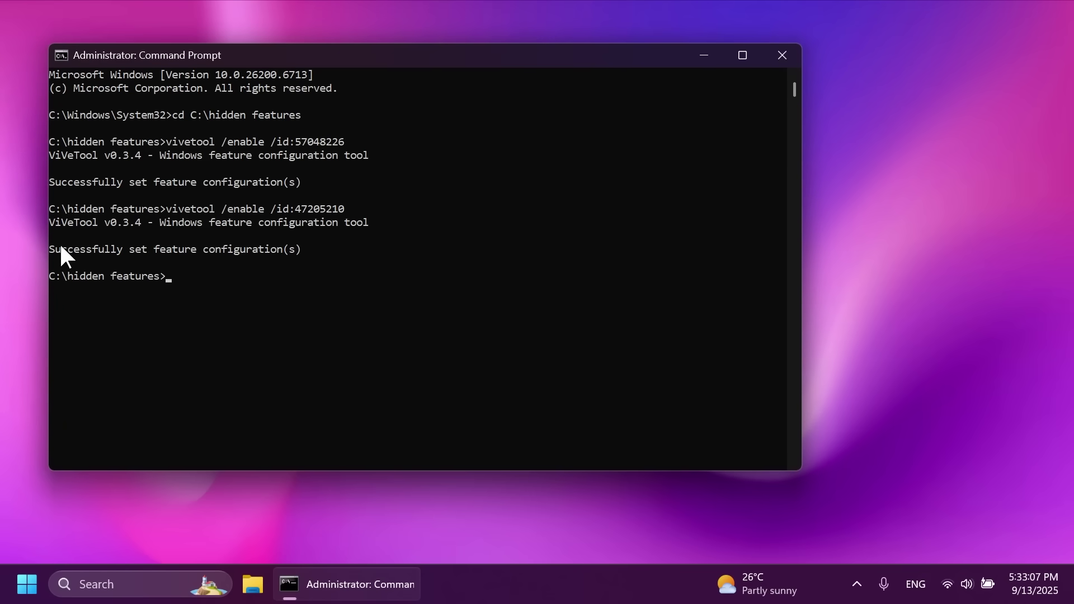
Highlight the success output of both vivetool runs
{"action": "left_click_drag", "start_coordinate": [56, 248], "coordinate": [317, 253]}
{"action": "left_click", "coordinate": [317, 250]}
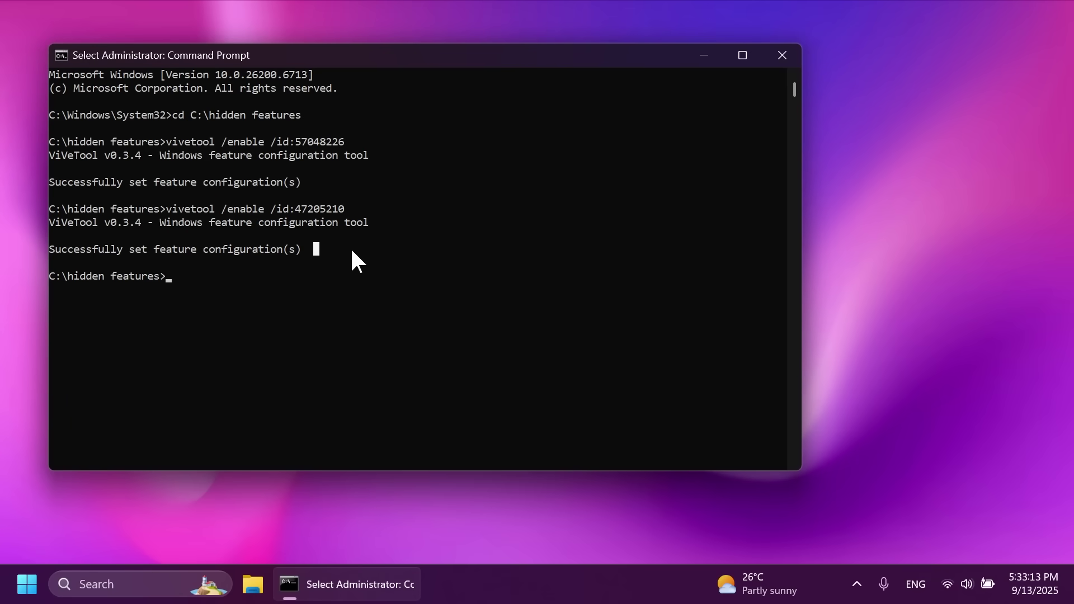
{"action": "left_click_drag", "start_coordinate": [334, 249], "coordinate": [61, 148]}
{"action": "left_click", "coordinate": [390, 248]}
Close the Administrator Command Prompt with Alt+F4
{"action": "key", "text": "alt+F4"}
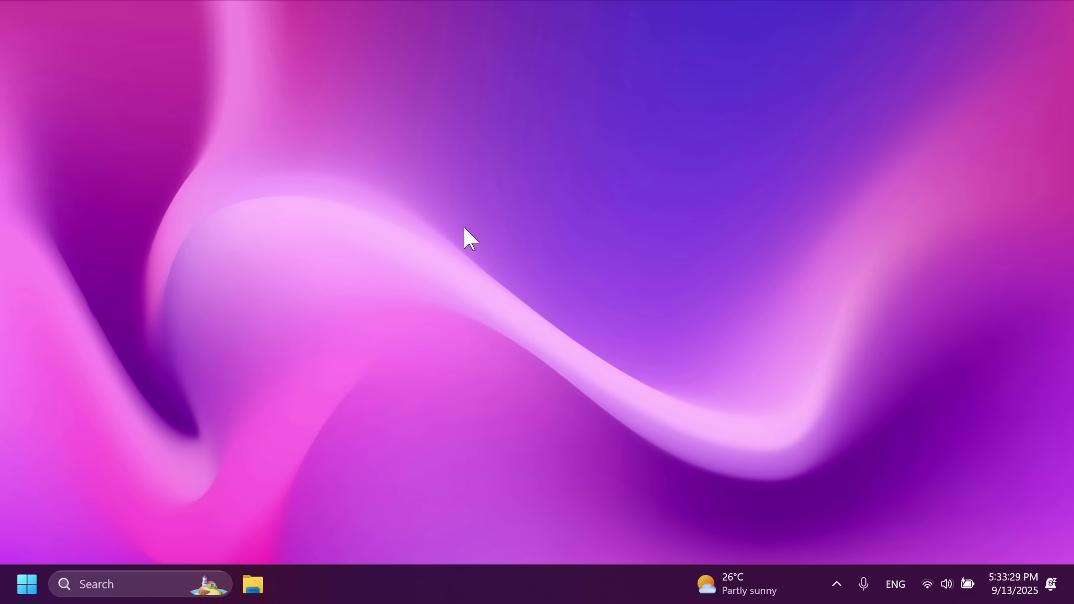